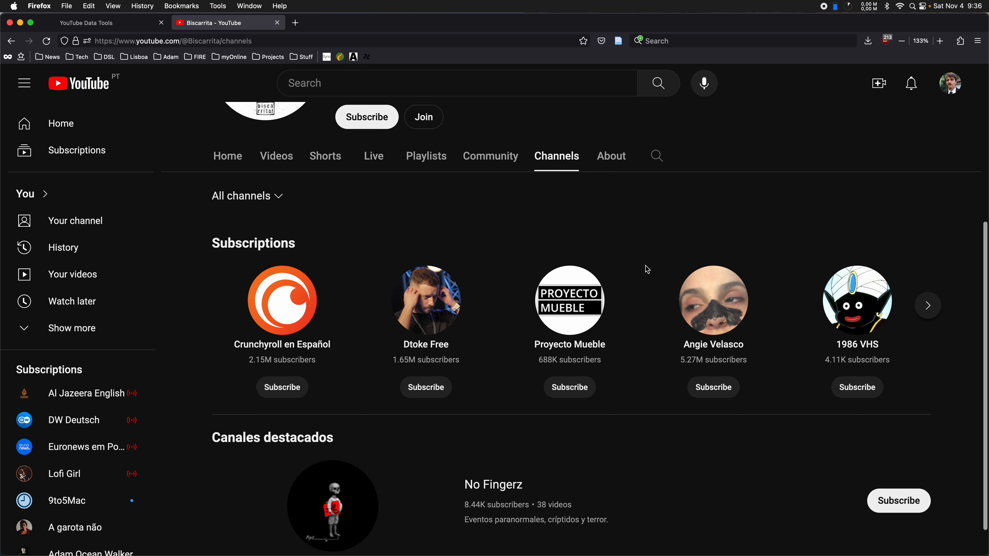
Step: Return from the Biscarrita channel to the Channels page of the Bizarrap channel
{"action": "scroll", "coordinate": [647, 269], "scroll_direction": "up", "scroll_amount": 3}
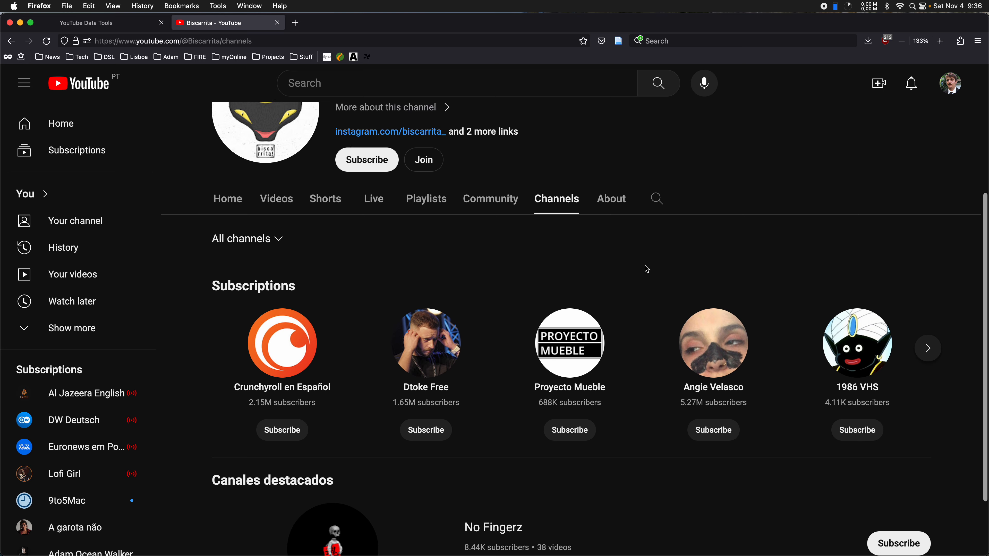
{"action": "scroll", "coordinate": [647, 269], "scroll_direction": "up", "scroll_amount": 2}
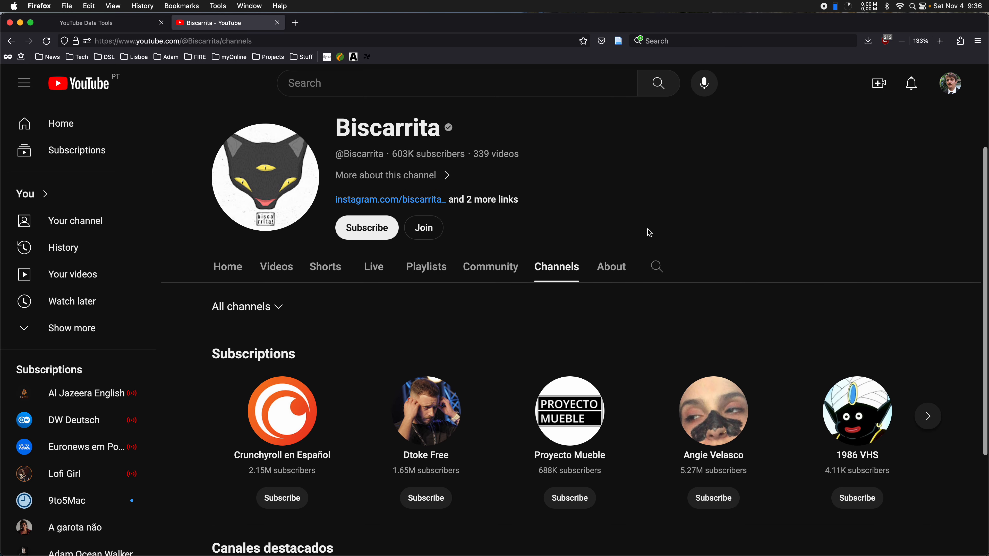
{"action": "scroll", "coordinate": [603, 190], "scroll_direction": "up", "scroll_amount": 5}
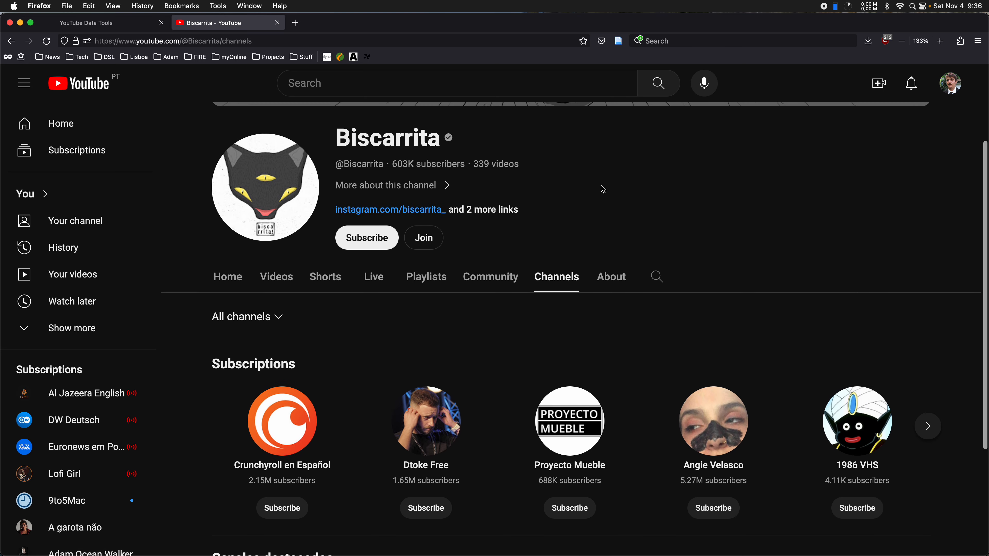
{"action": "scroll", "coordinate": [603, 190], "scroll_direction": "up", "scroll_amount": 2}
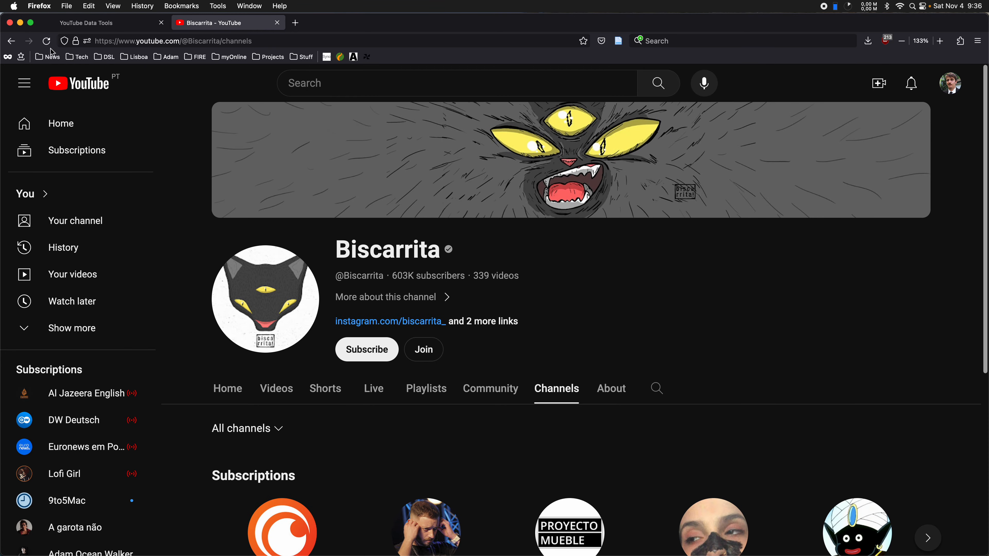
{"action": "left_click", "coordinate": [16, 44]}
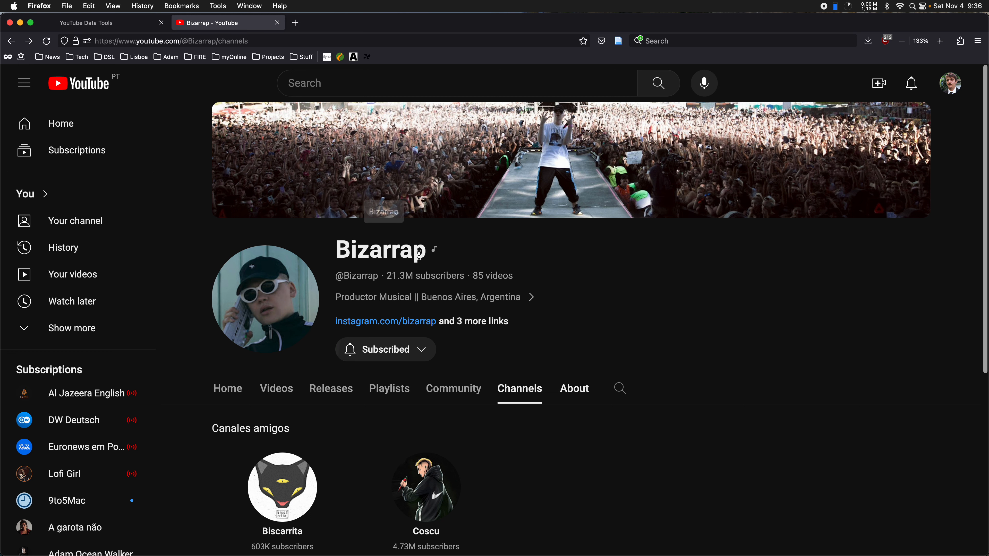
{"action": "scroll", "coordinate": [441, 243], "scroll_direction": "down", "scroll_amount": 2}
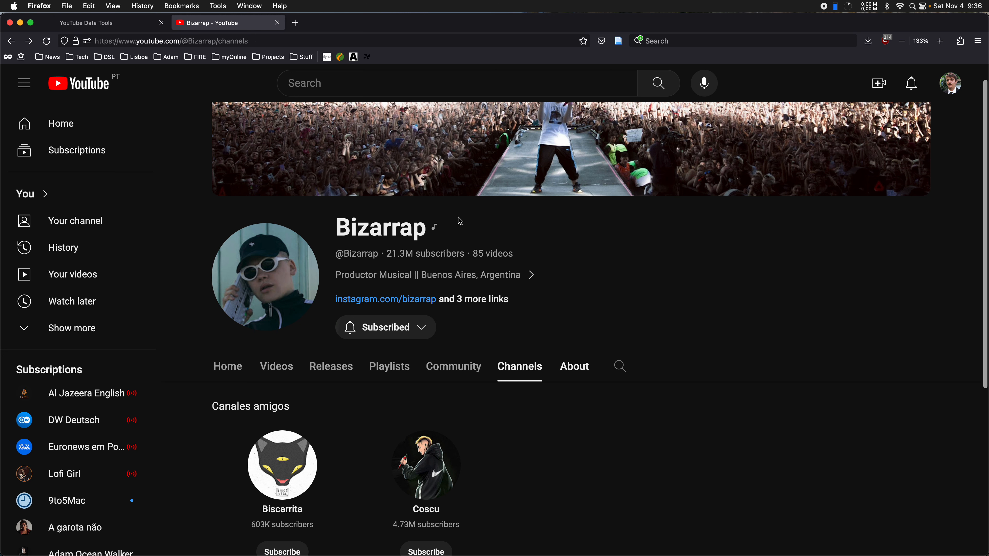
Step: Copy the Bizarrap channel URL from the address, leaving out the /channels ending
{"action": "left_click", "coordinate": [213, 40]}
{"action": "left_click_drag", "start_coordinate": [216, 40], "coordinate": [93, 41]}
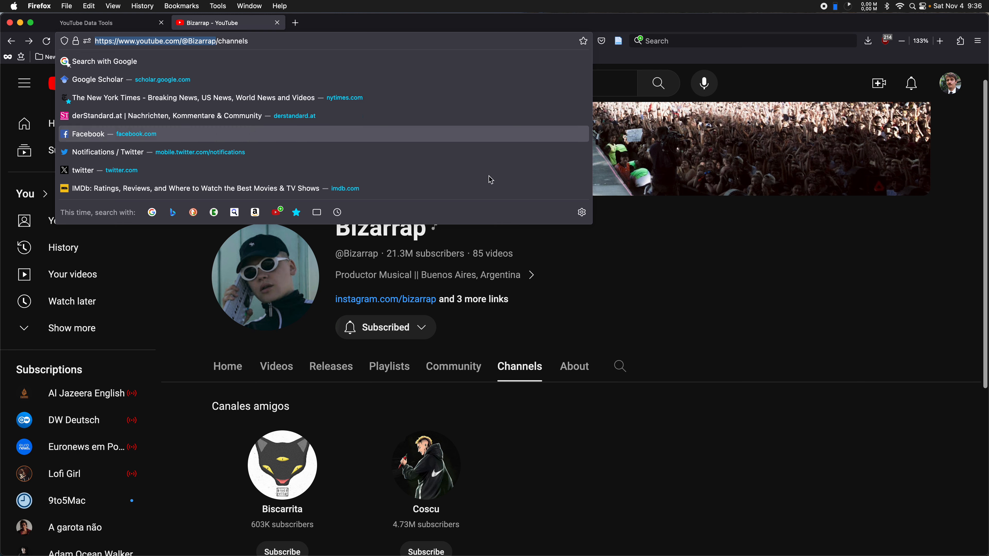
{"action": "left_click", "coordinate": [584, 243]}
Step: Switch to YouTube Data Tools and query the Channel Info module for the Bizarrap channel URL, completing the robot check
{"action": "left_click", "coordinate": [139, 26]}
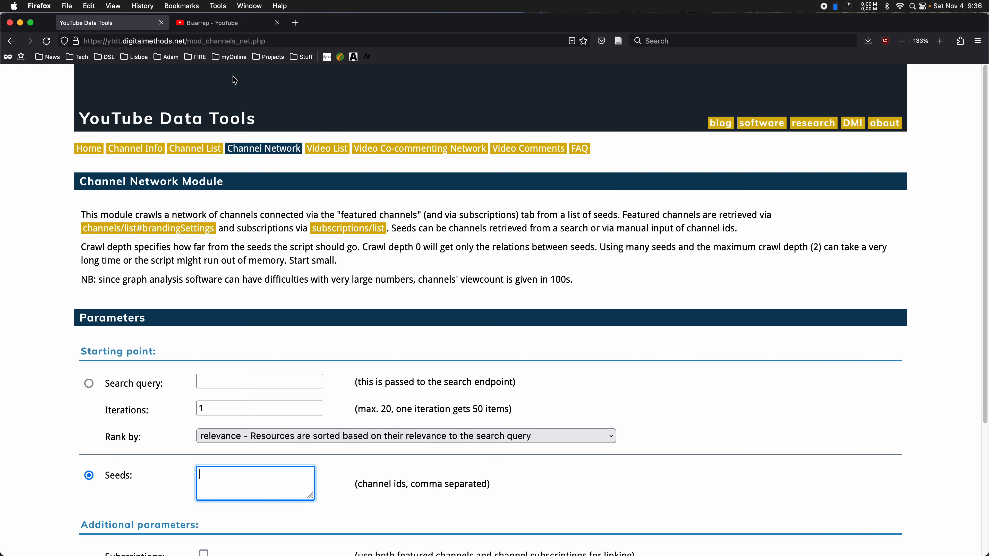
{"action": "left_click", "coordinate": [154, 152]}
{"action": "left_click", "coordinate": [258, 366]}
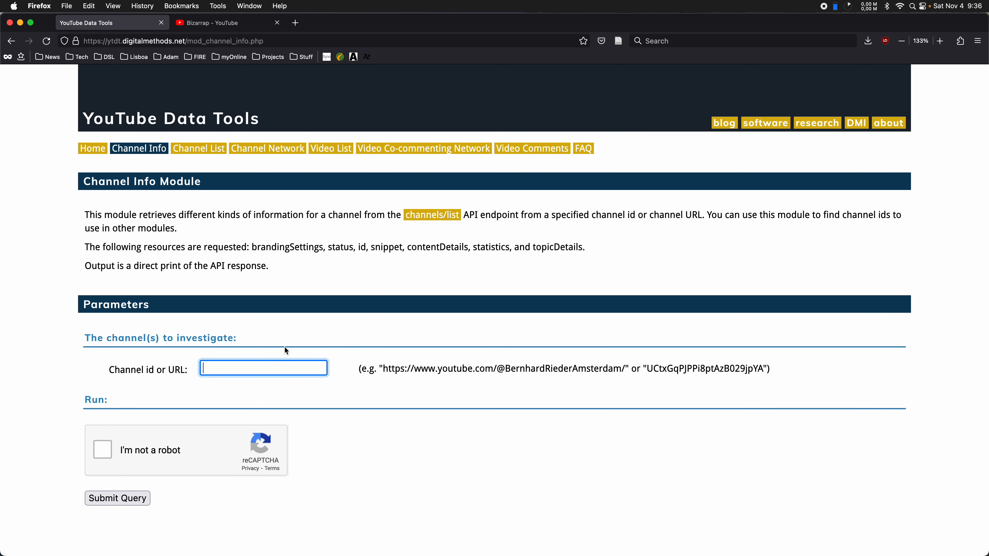
{"action": "key", "text": "super+v"}
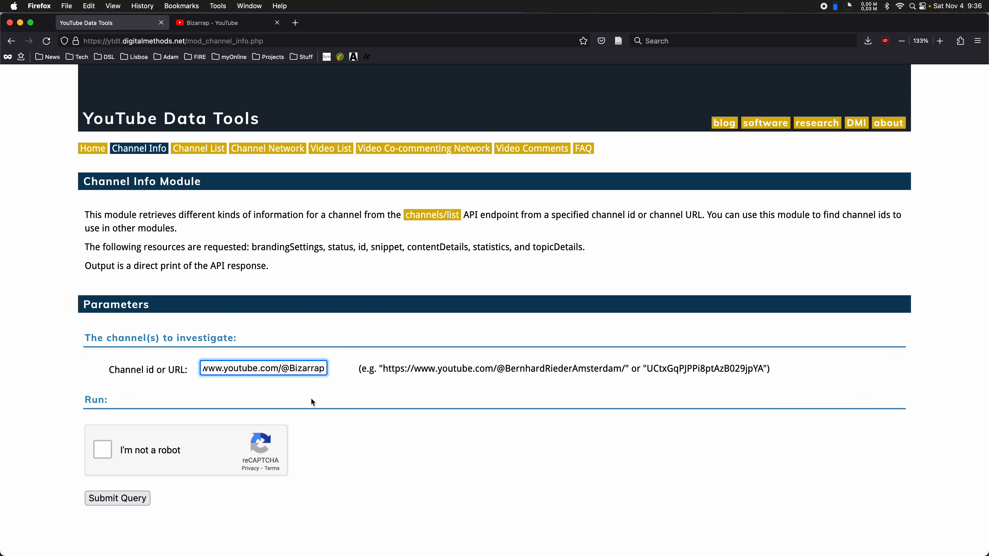
{"action": "left_click", "coordinate": [122, 453]}
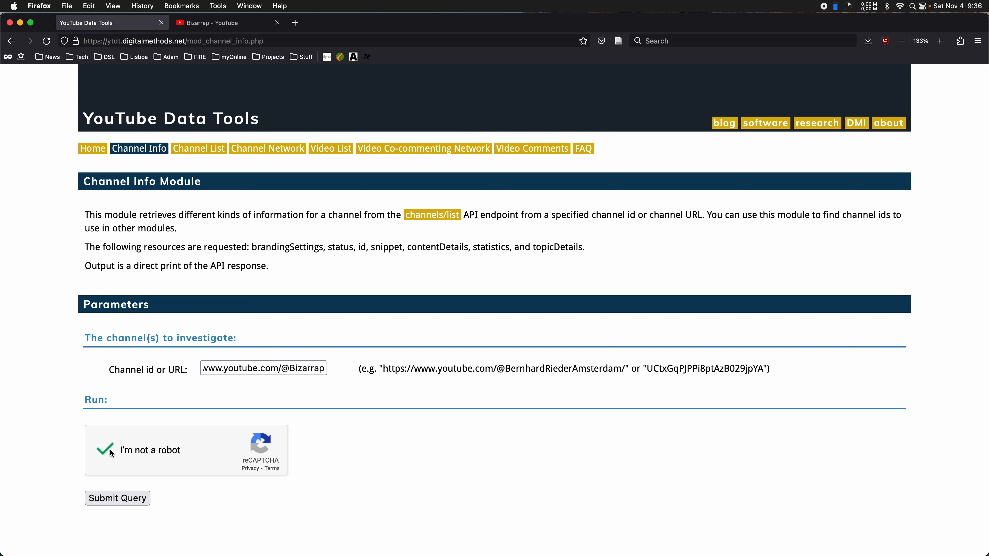
{"action": "left_click", "coordinate": [122, 499]}
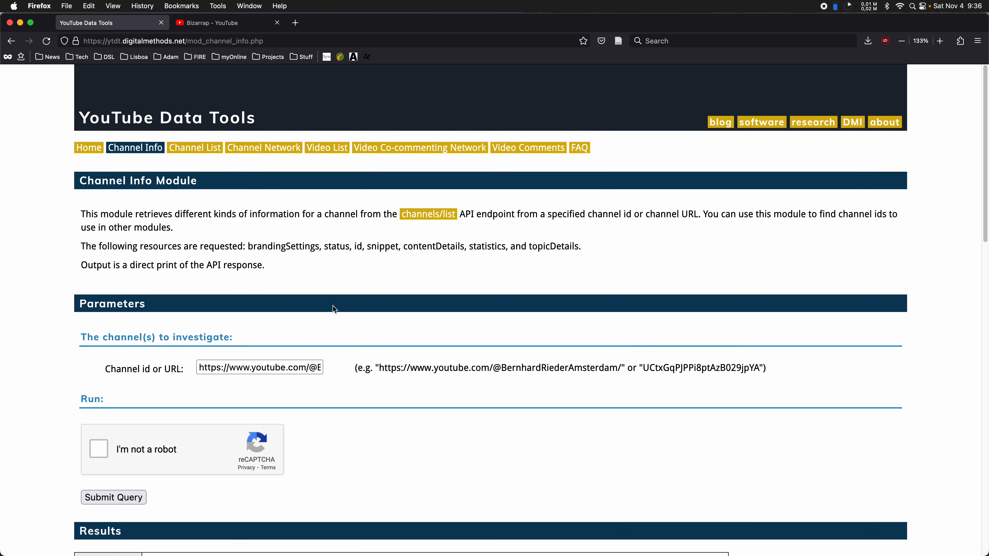
Step: Copy the Bizarrap channel id from the id row of the Channel Info results
{"action": "scroll", "coordinate": [332, 305], "scroll_direction": "down", "scroll_amount": 7}
{"action": "left_click_drag", "start_coordinate": [145, 329], "coordinate": [253, 327]}
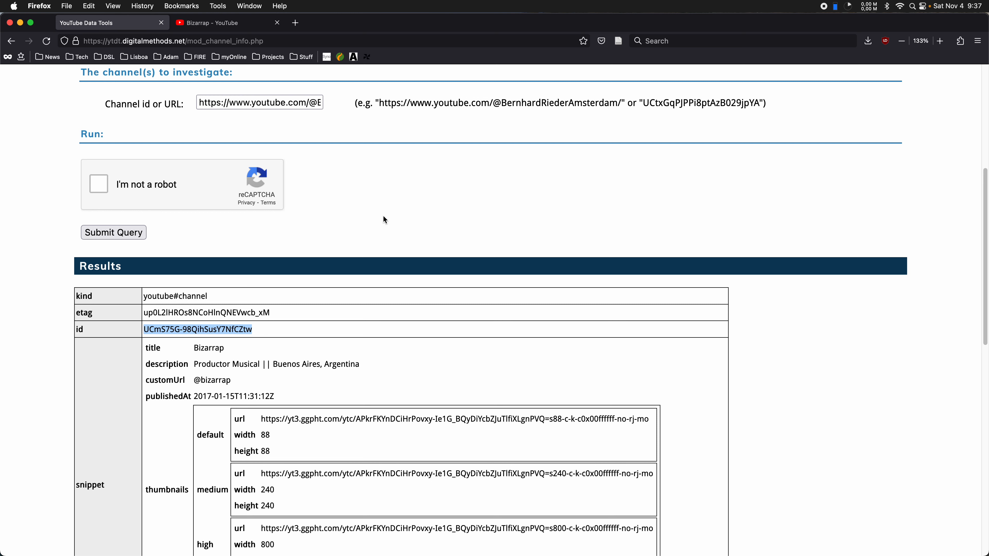
{"action": "key", "text": "super+c"}
Step: Set up the Channel Network module to start from Seeds, with the channel id UCmS75G-98QihSusY7NfCZtw as the only seed
{"action": "scroll", "coordinate": [384, 221], "scroll_direction": "up", "scroll_amount": 5}
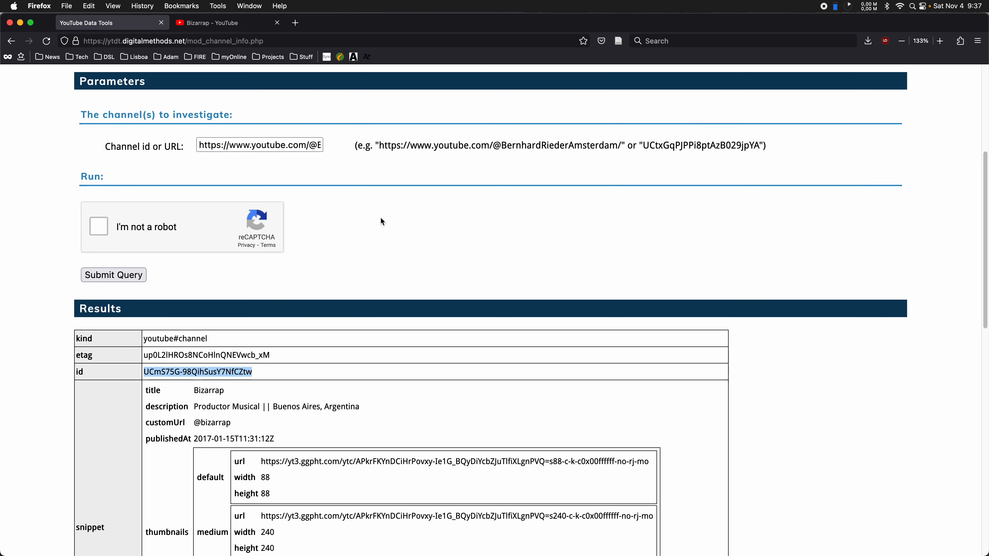
{"action": "scroll", "coordinate": [383, 222], "scroll_direction": "up", "scroll_amount": 2}
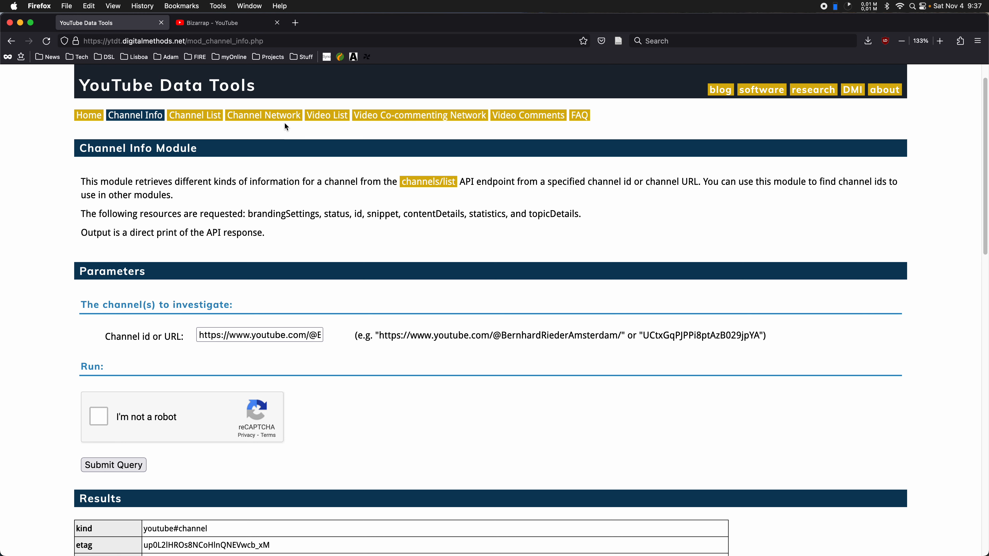
{"action": "left_click", "coordinate": [268, 148]}
{"action": "scroll", "coordinate": [408, 163], "scroll_direction": "down", "scroll_amount": 5}
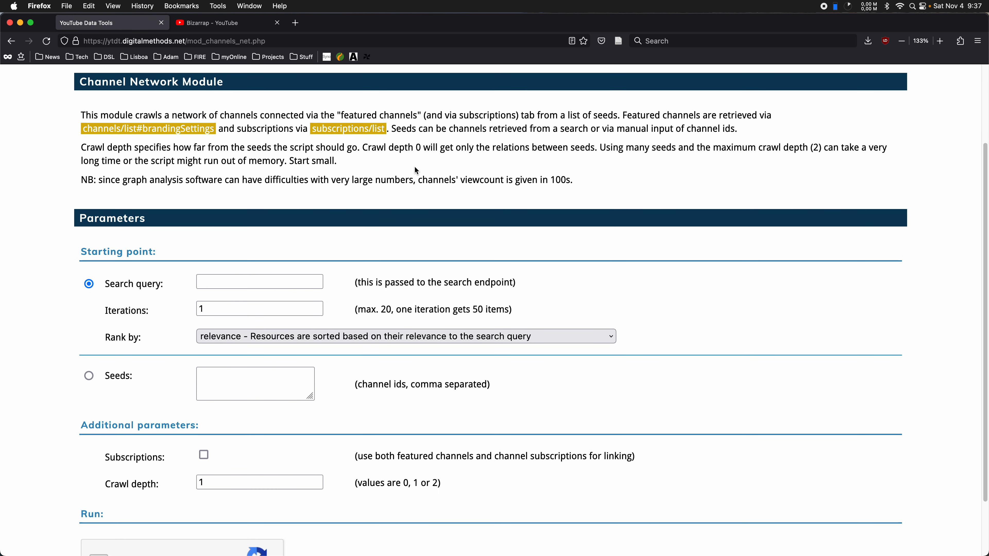
{"action": "left_click", "coordinate": [89, 307]}
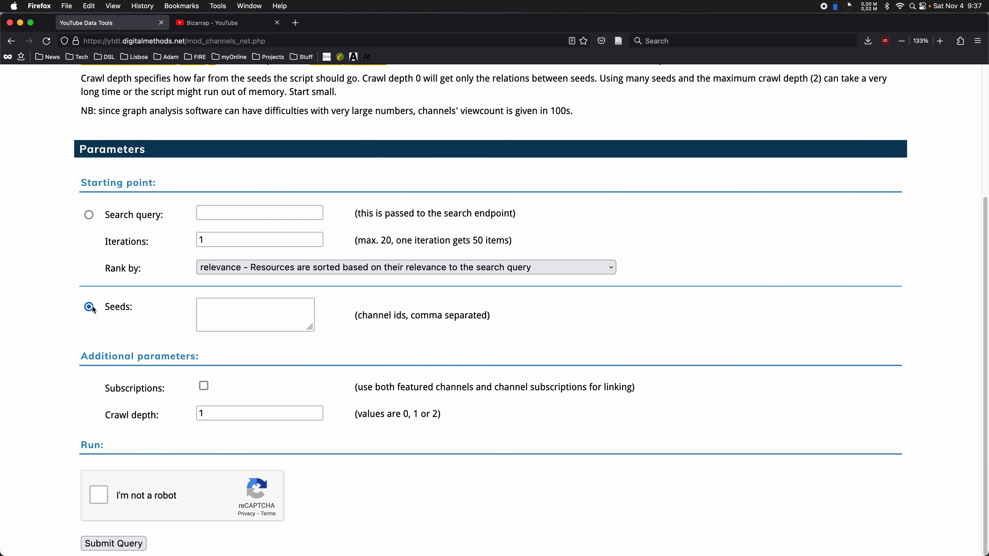
{"action": "left_click", "coordinate": [226, 309]}
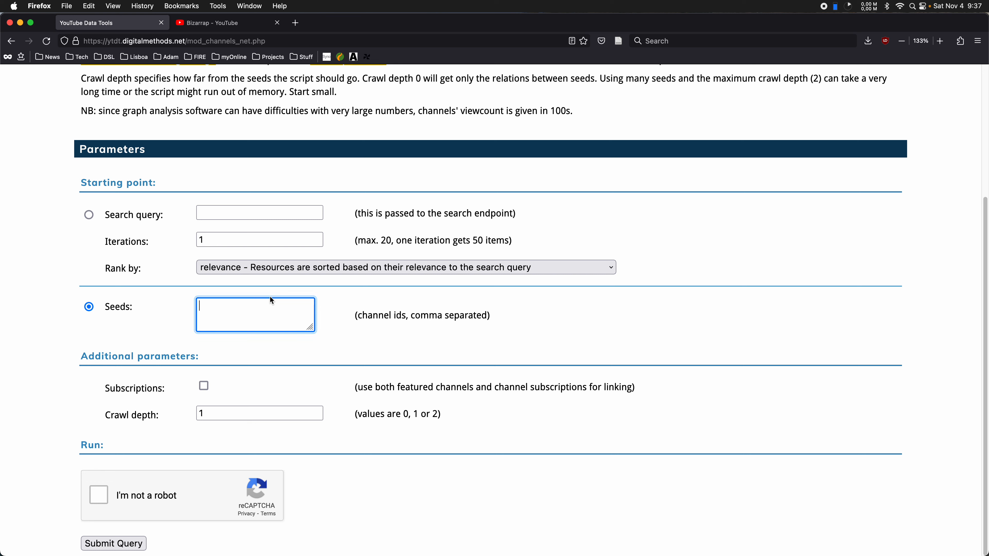
{"action": "key", "text": "super+v"}
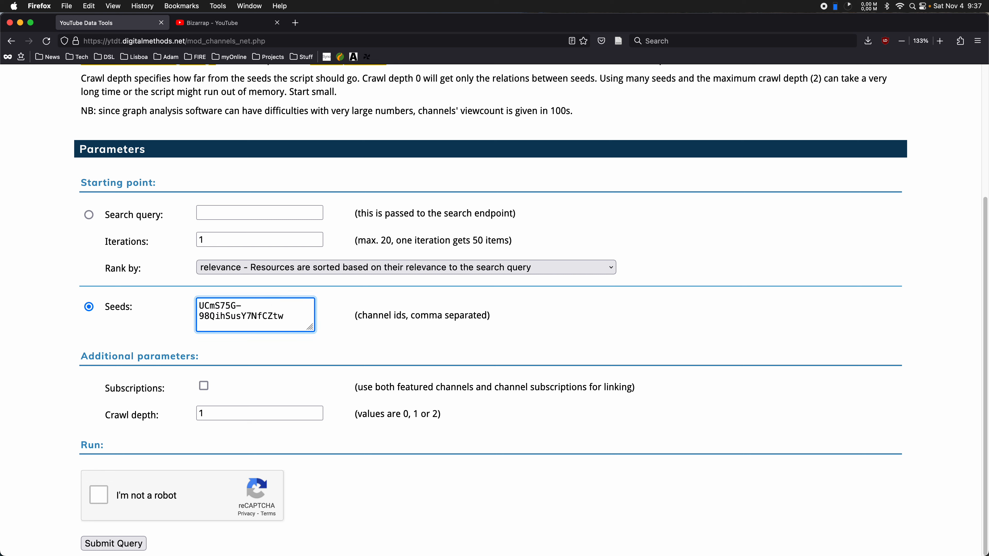
{"action": "key", "text": "super+v"}
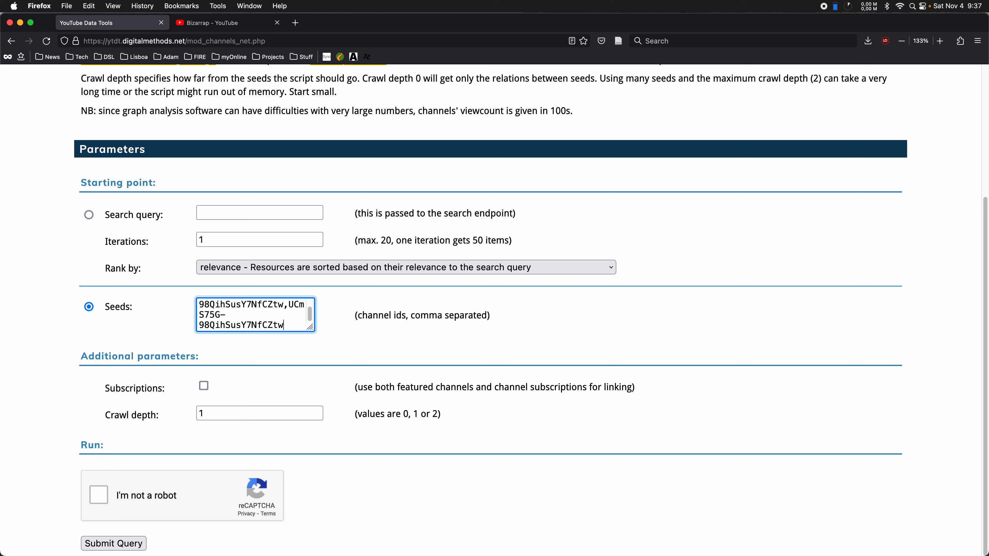
{"action": "key", "text": "super+z"}
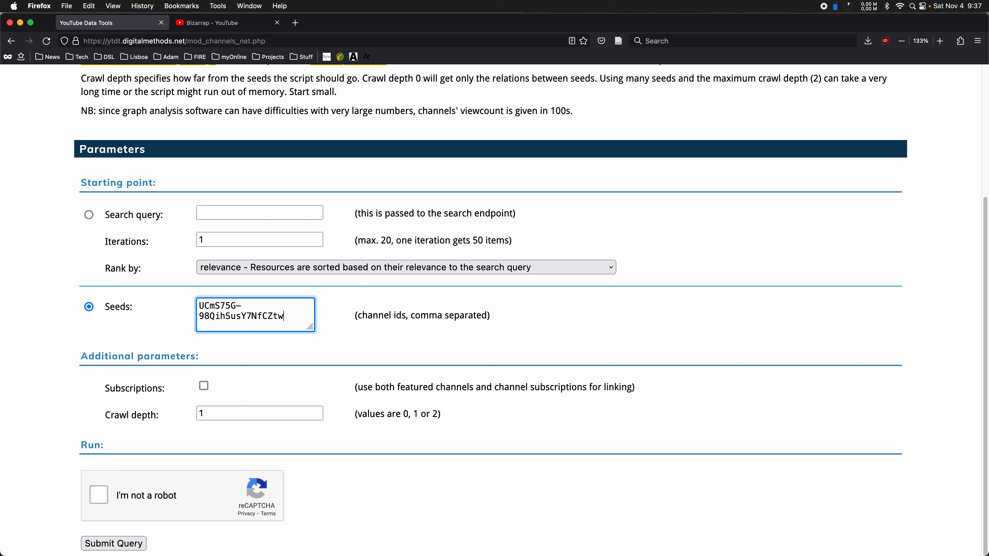
Step: Run the channel network crawl with subscriptions included and a crawl depth of 2, completing the robot check
{"action": "left_click", "coordinate": [203, 387]}
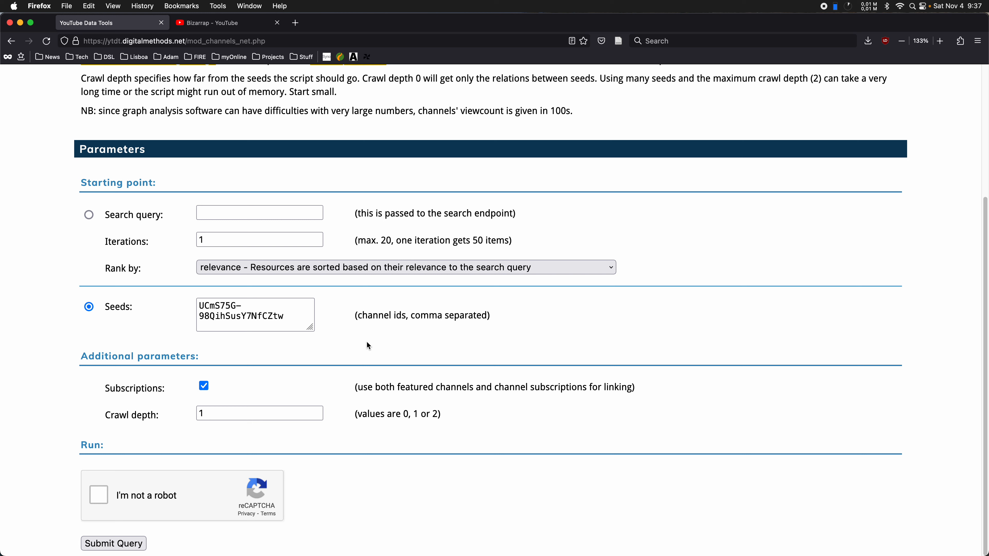
{"action": "left_click", "coordinate": [255, 407]}
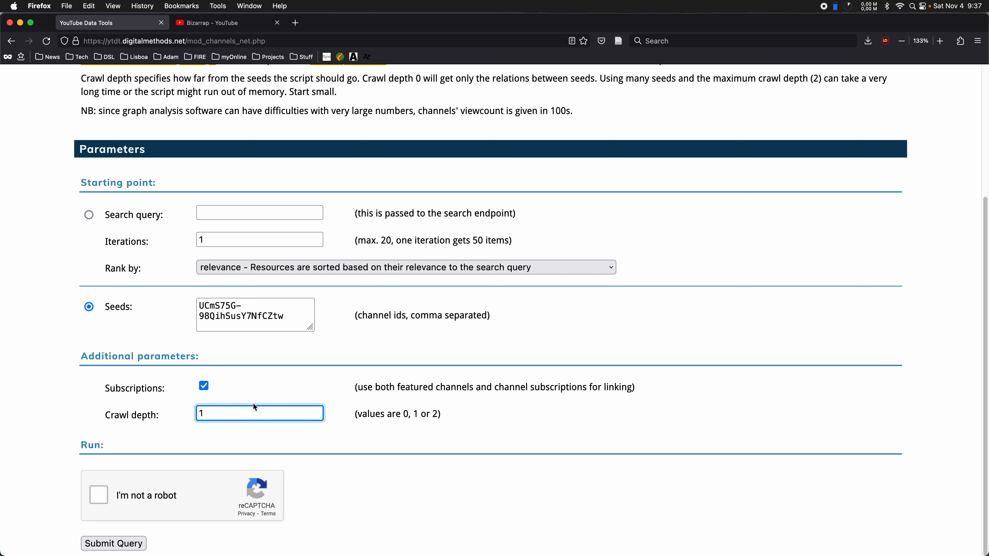
{"action": "key", "text": "BackSpace"}
{"action": "type", "text": "2"}
{"action": "left_click", "coordinate": [100, 494]}
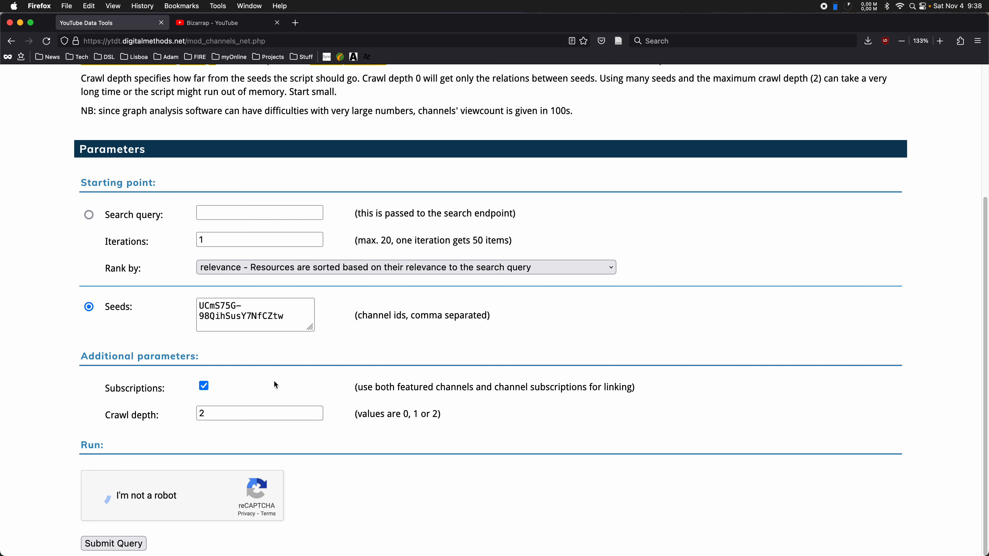
{"action": "left_click", "coordinate": [113, 543]}
Step: Examine the crawl's processing log at each depth and the number of channels in the created network
{"action": "scroll", "coordinate": [430, 272], "scroll_direction": "down", "scroll_amount": 8}
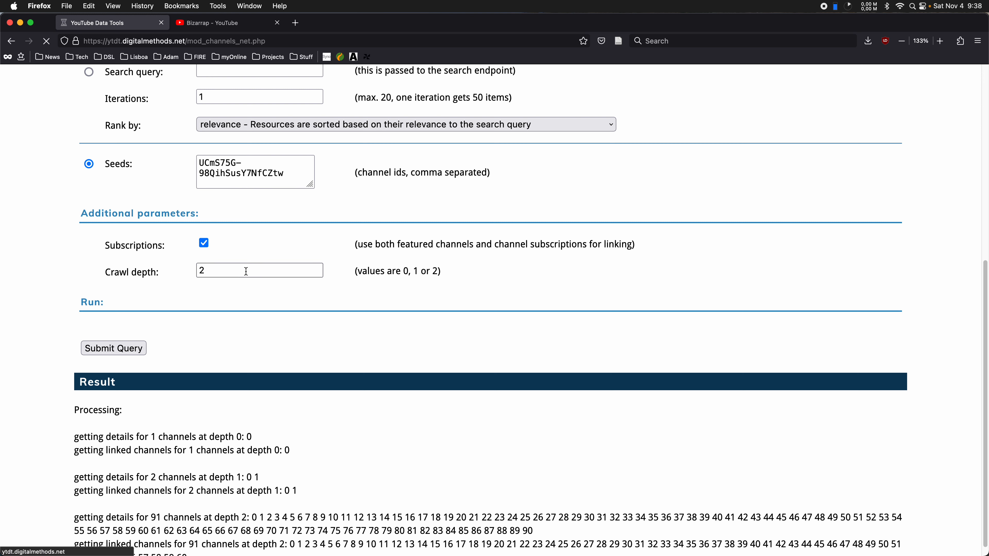
{"action": "scroll", "coordinate": [386, 245], "scroll_direction": "down", "scroll_amount": 1}
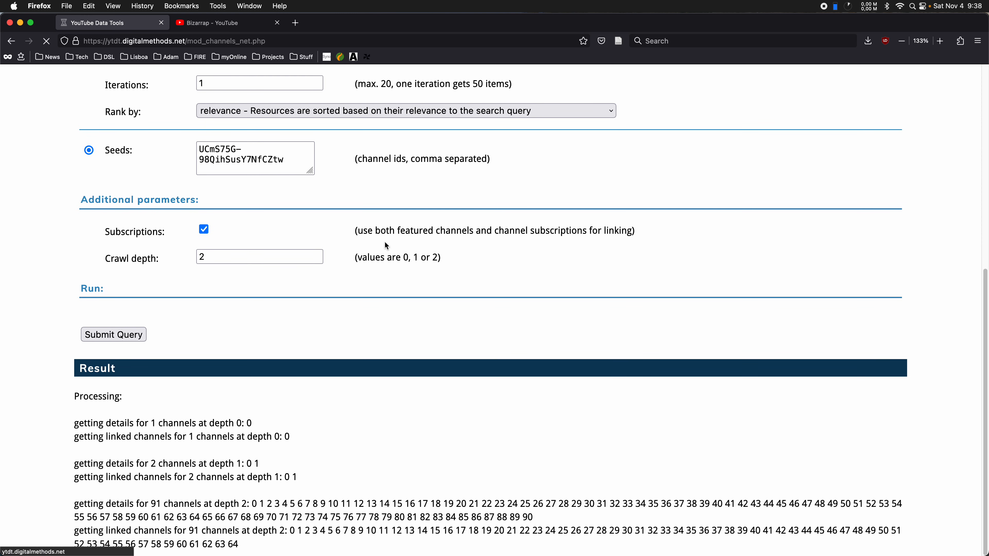
{"action": "scroll", "coordinate": [386, 246], "scroll_direction": "up", "scroll_amount": 2}
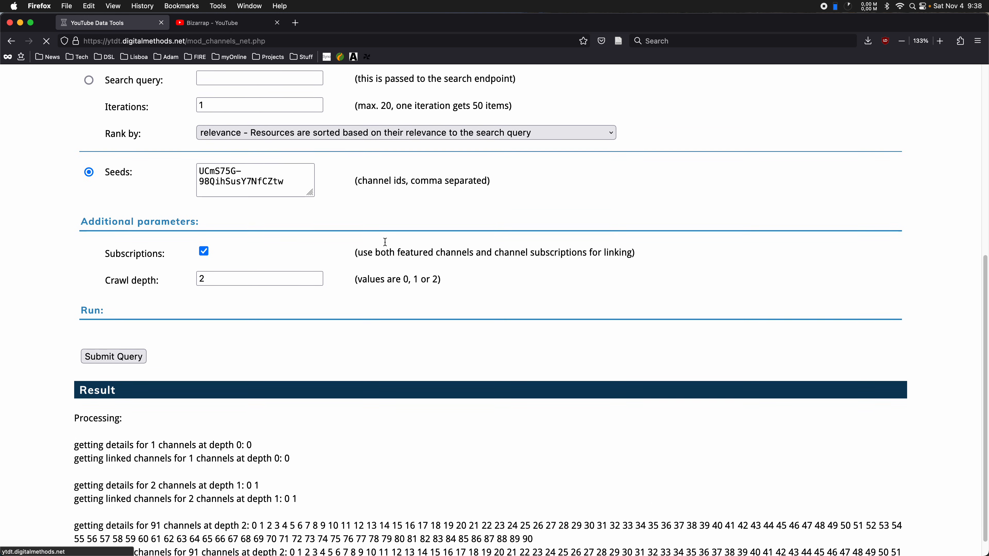
{"action": "scroll", "coordinate": [385, 243], "scroll_direction": "down", "scroll_amount": 1}
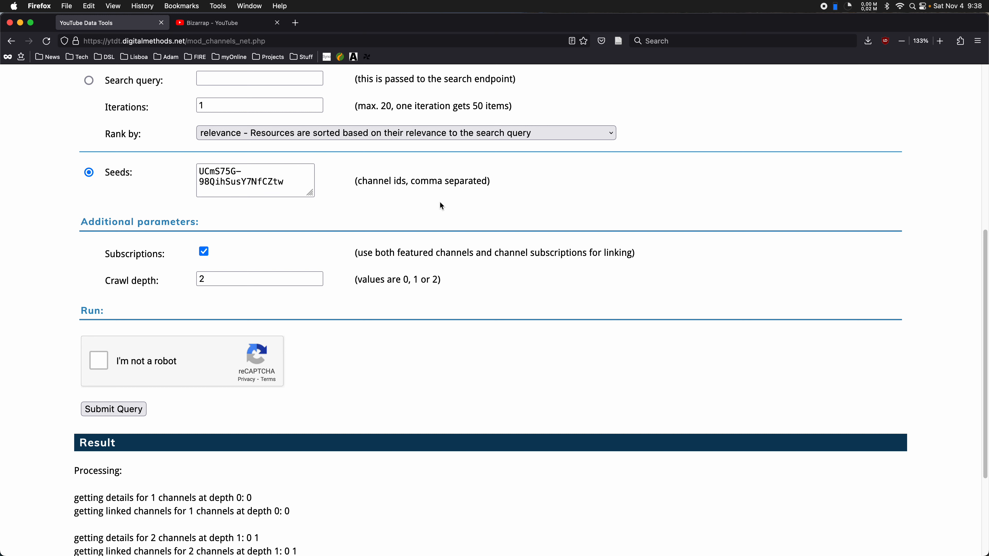
{"action": "scroll", "coordinate": [441, 205], "scroll_direction": "up", "scroll_amount": 1}
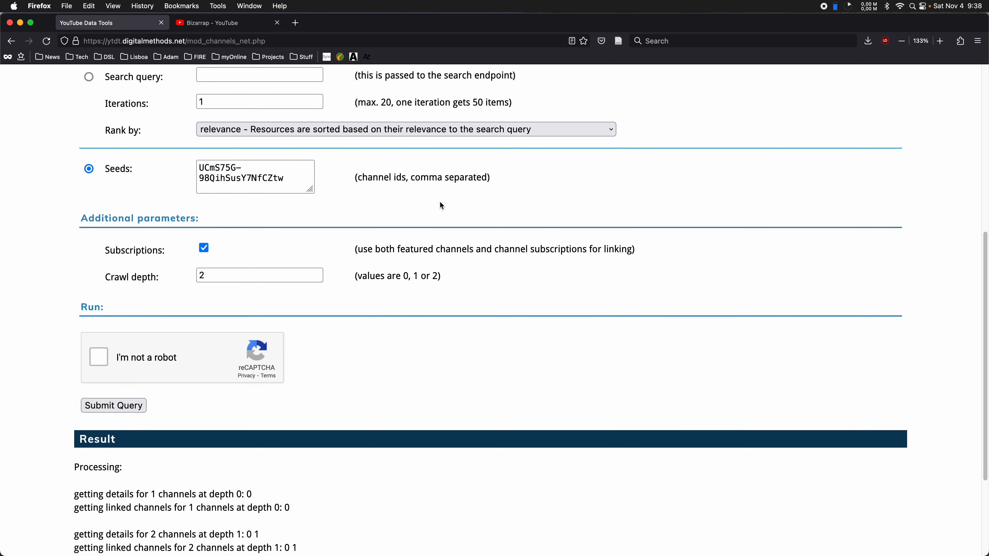
{"action": "scroll", "coordinate": [441, 205], "scroll_direction": "down", "scroll_amount": 1}
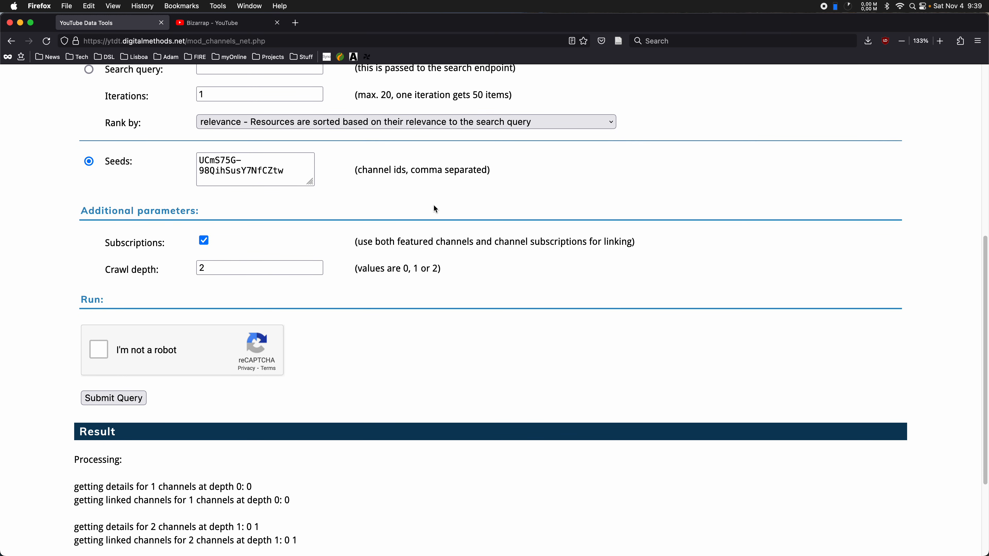
{"action": "scroll", "coordinate": [433, 208], "scroll_direction": "up", "scroll_amount": 4}
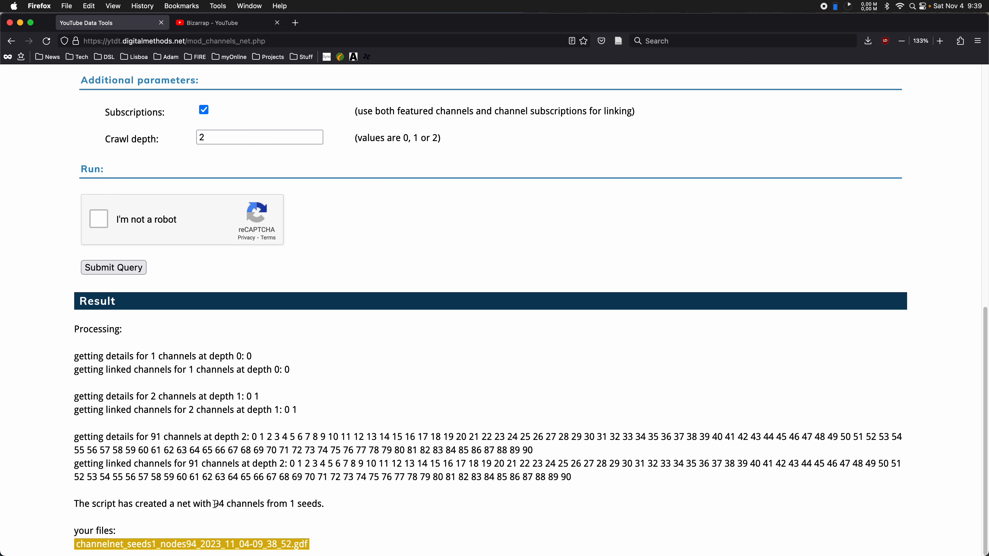
{"action": "left_click_drag", "start_coordinate": [214, 504], "coordinate": [265, 506]}
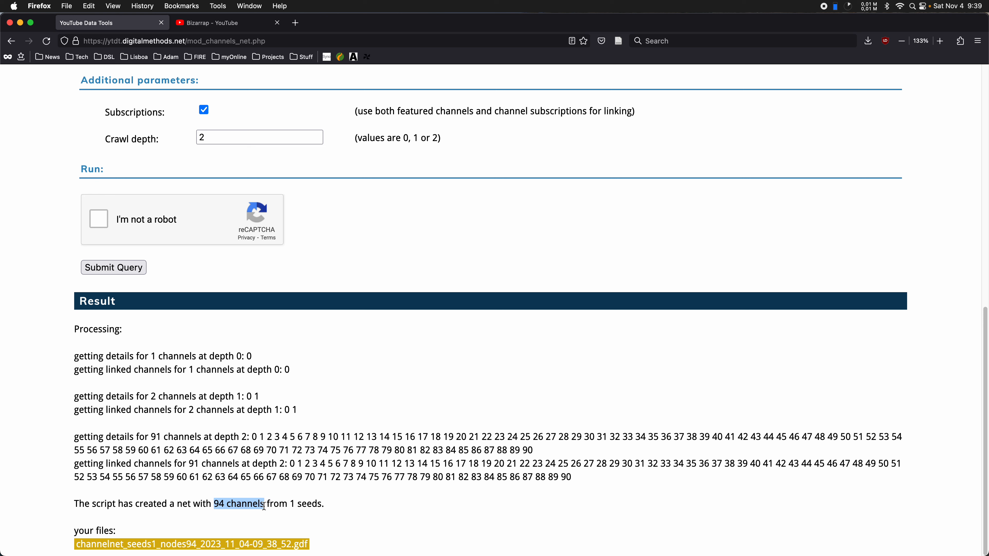
{"action": "left_click", "coordinate": [264, 506]}
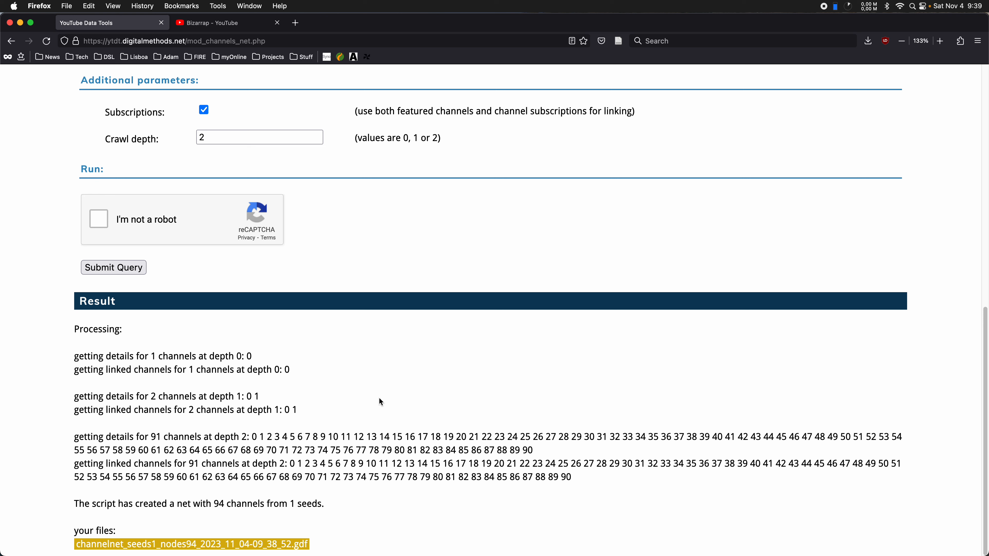
Step: Download the generated network file channelnet_seeds1_nodes94_2023_11_04-09_38_52.gdf and dismiss the downloads list
{"action": "left_click", "coordinate": [237, 545]}
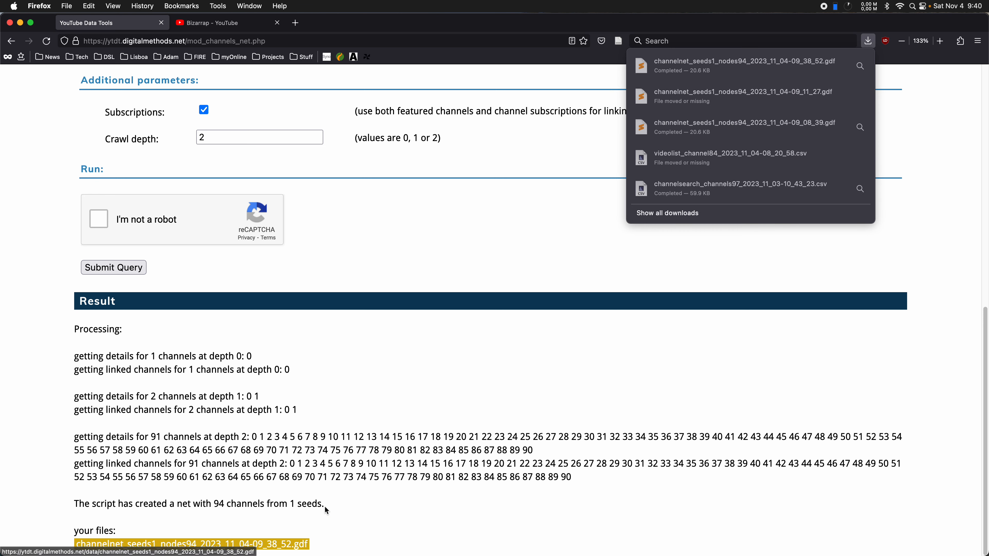
{"action": "left_click", "coordinate": [574, 204]}
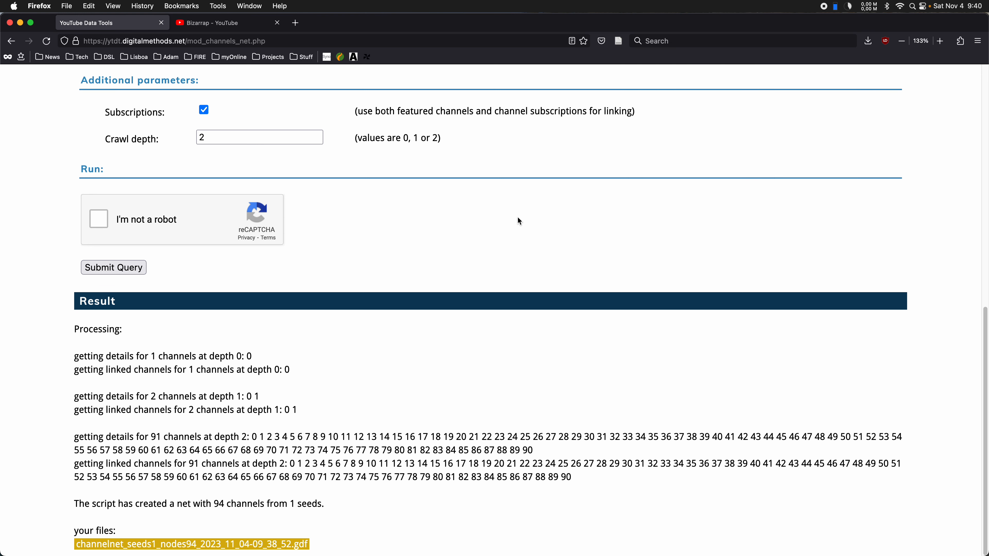
Step: Switch from the browser to Gephi to work on the channel network graph
{"action": "key", "text": "alt+Tab"}
{"action": "key", "text": "alt+Tab"}
{"action": "key", "text": "alt+Tab"}
{"action": "key", "text": "alt+Tab"}
{"action": "key", "text": "alt+Tab"}
{"action": "key", "text": "alt+Tab"}
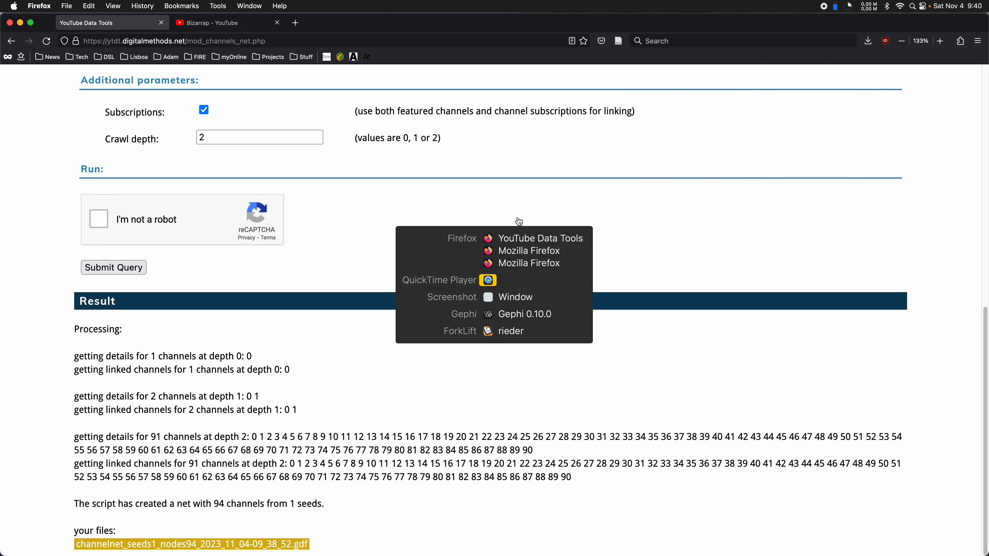
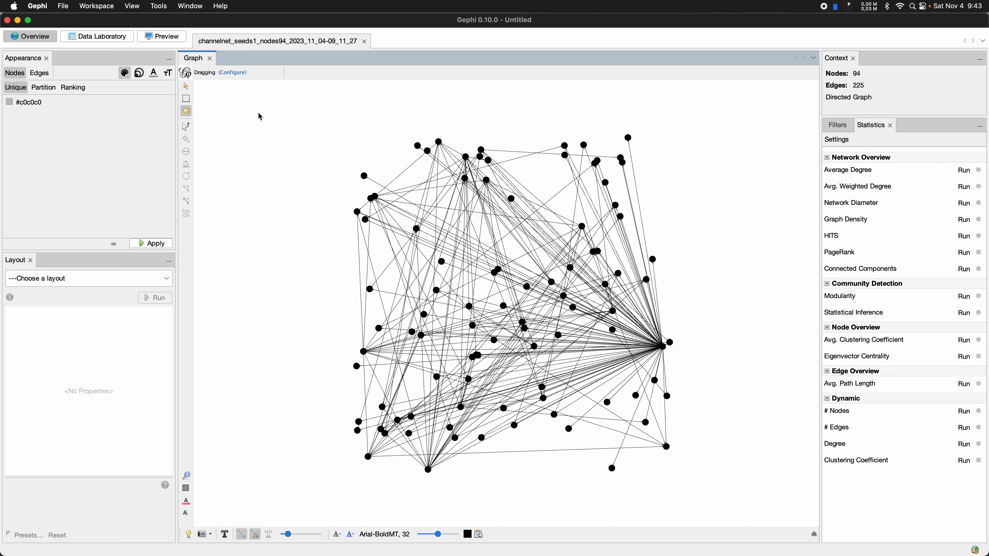
Step: Size the nodes by a subscribercount ranking, with a minimum size of 5 and a maximum size of 25
{"action": "left_click", "coordinate": [139, 74]}
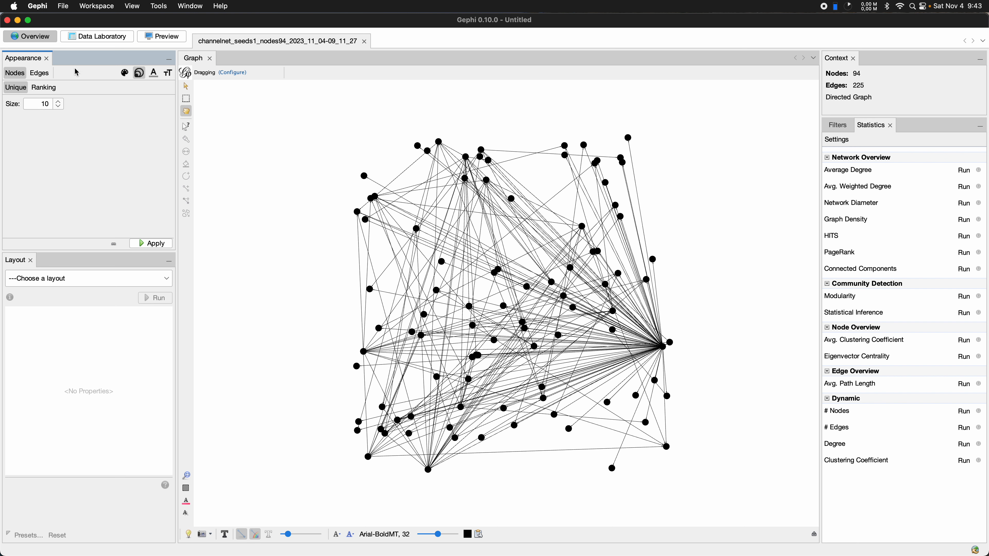
{"action": "left_click", "coordinate": [52, 90]}
{"action": "left_click", "coordinate": [88, 105]}
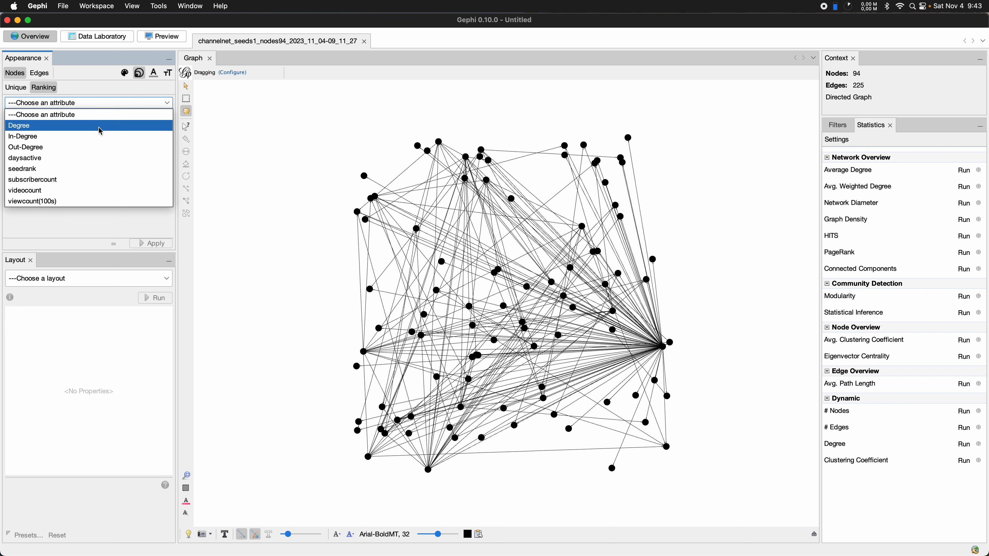
{"action": "left_click", "coordinate": [84, 180]}
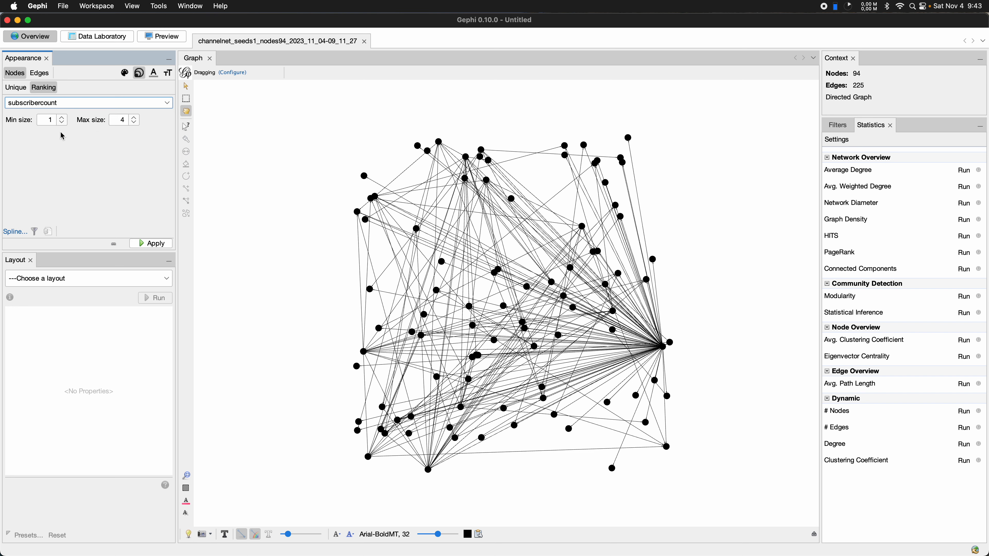
{"action": "double_click", "coordinate": [47, 120]}
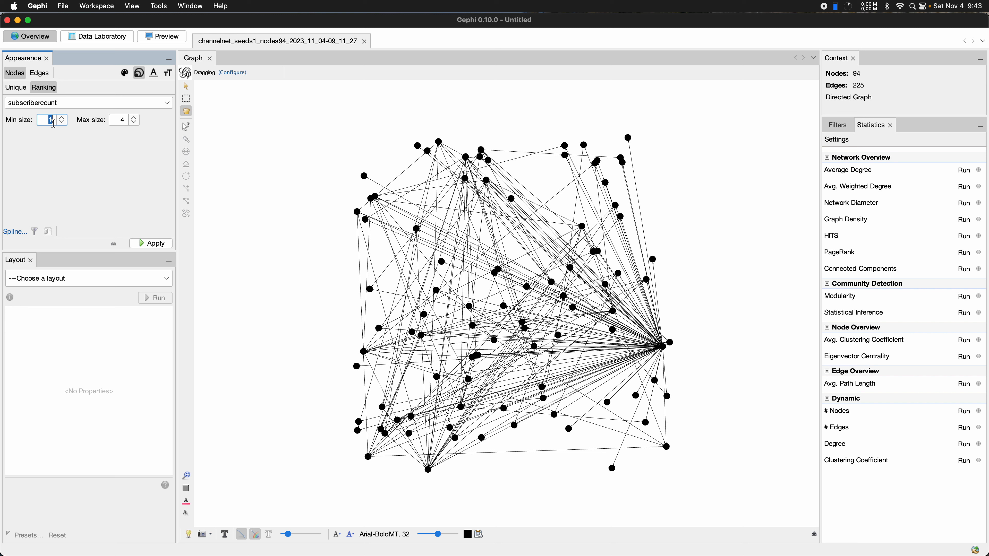
{"action": "type", "text": "5"}
{"action": "key", "text": "Tab"}
{"action": "type", "text": "25"}
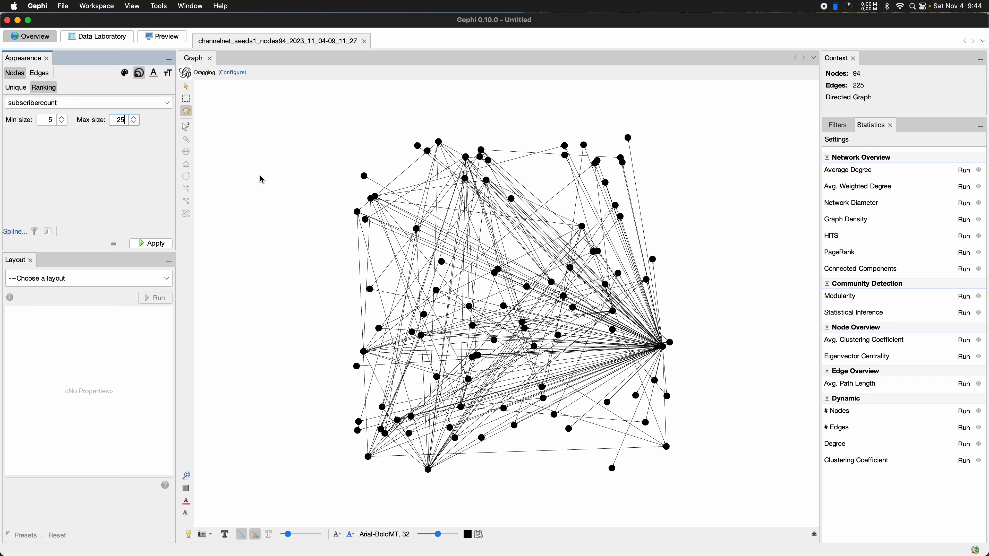
{"action": "left_click", "coordinate": [160, 244]}
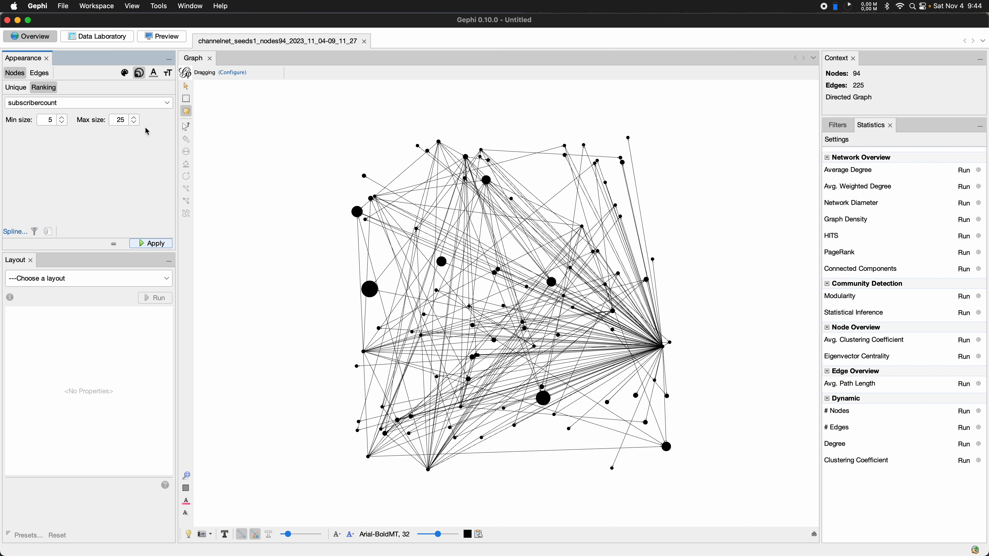
Step: Color the nodes by a viewcount(100s) ranking using the blue-yellow-red gradient
{"action": "left_click", "coordinate": [125, 74]}
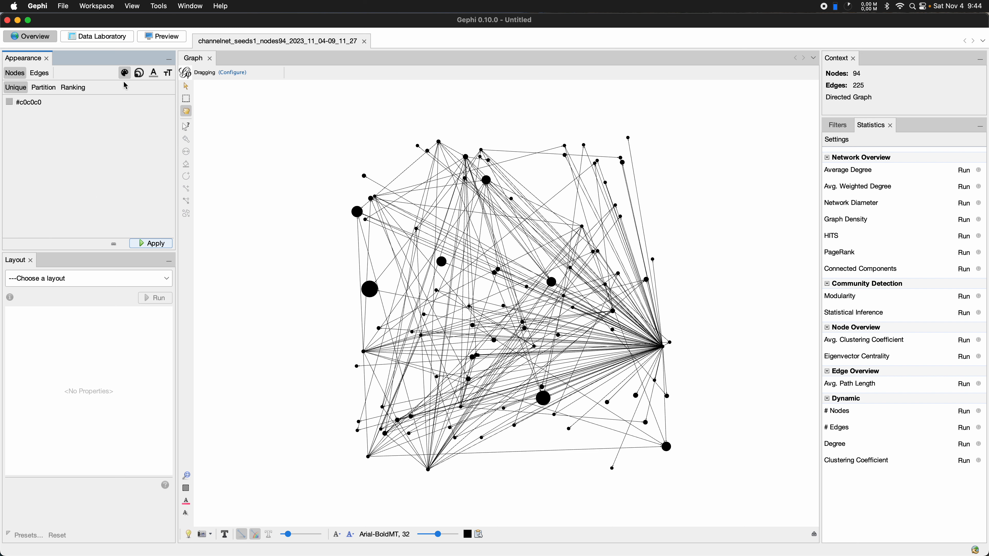
{"action": "left_click", "coordinate": [78, 89]}
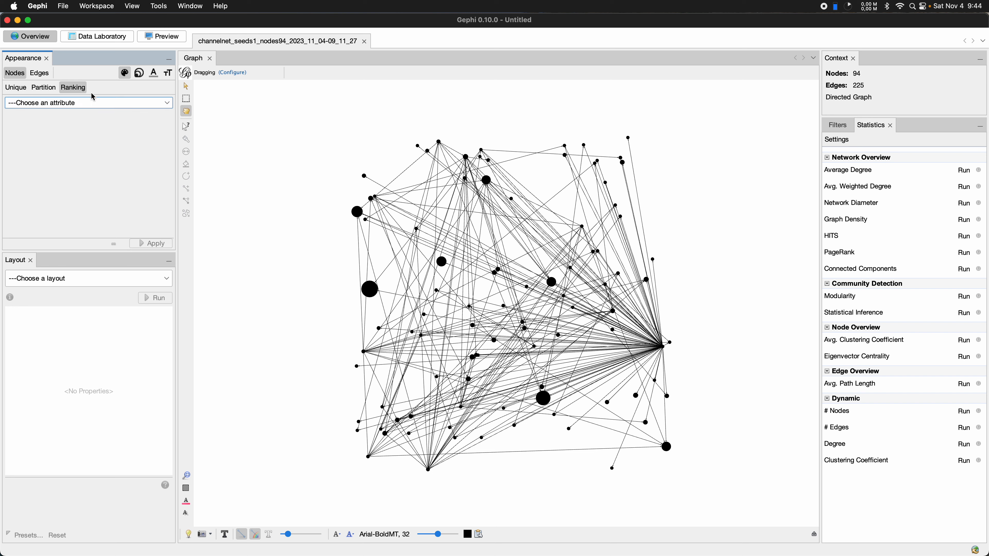
{"action": "left_click", "coordinate": [101, 103]}
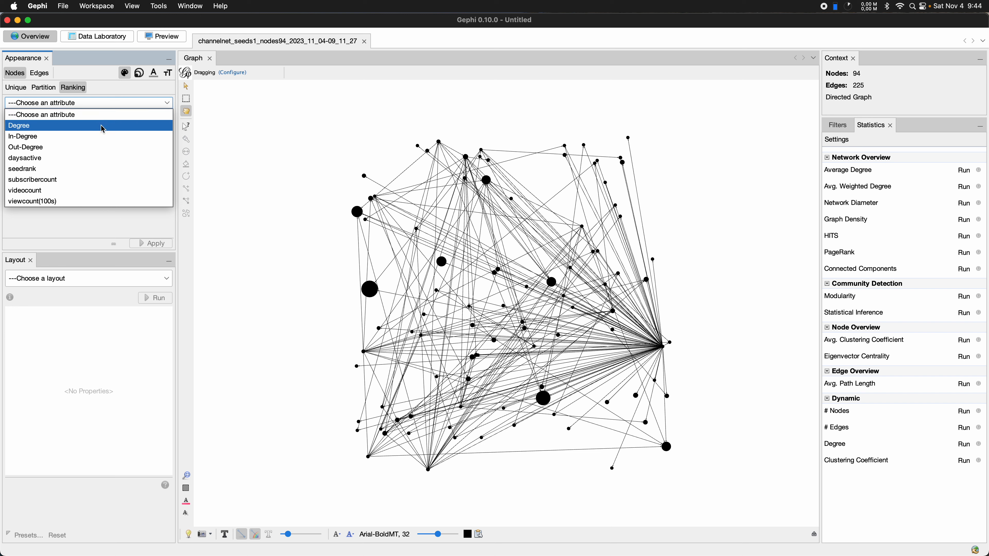
{"action": "left_click", "coordinate": [99, 202]}
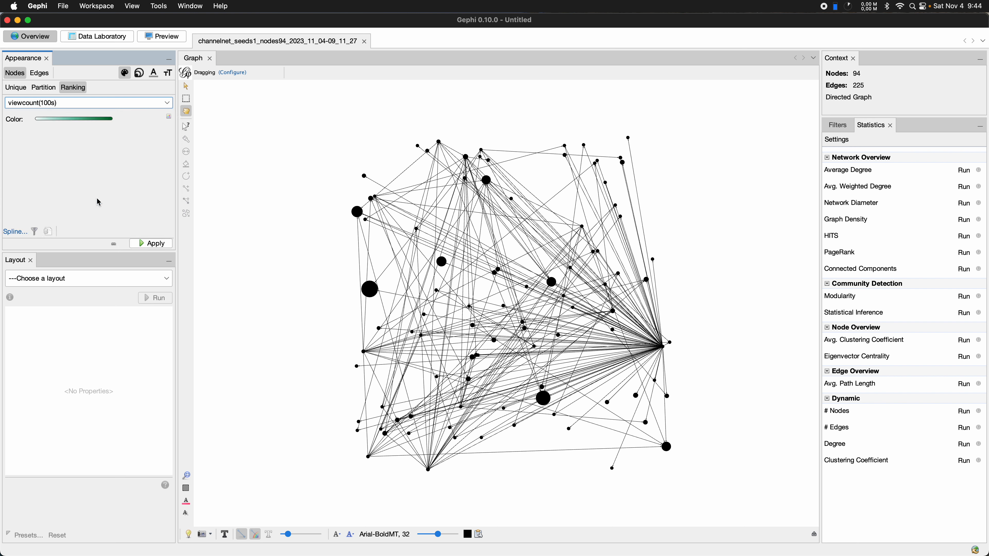
{"action": "left_click", "coordinate": [168, 116]}
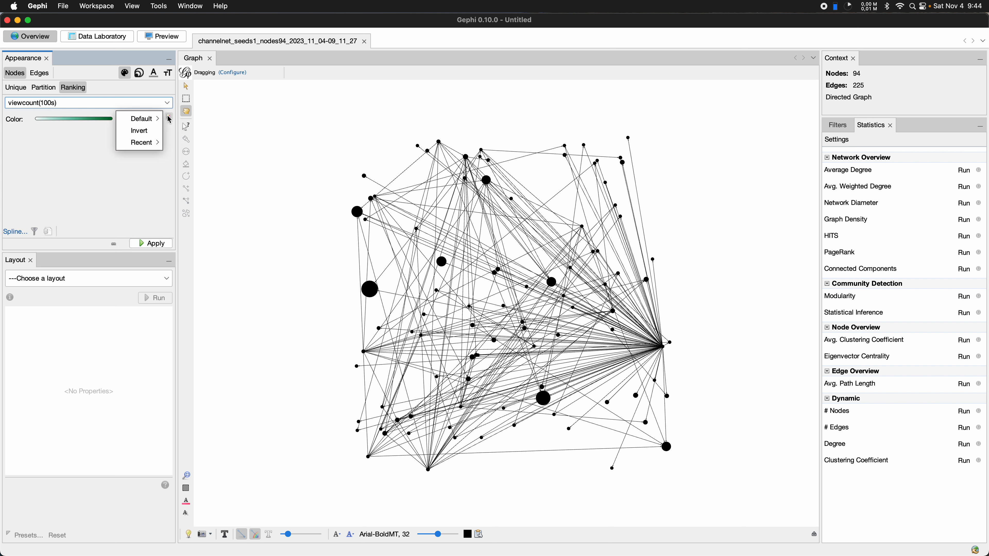
{"action": "left_click", "coordinate": [168, 144]}
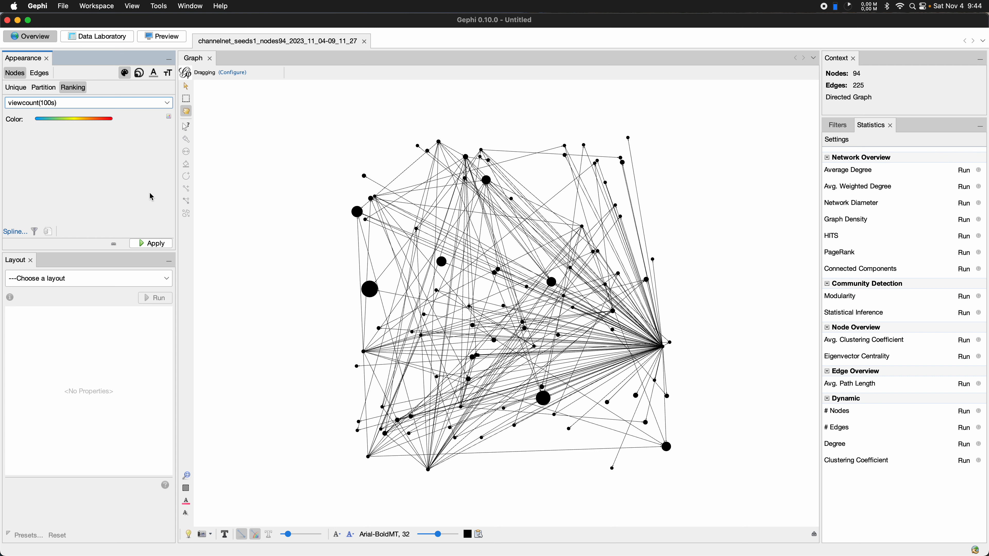
{"action": "left_click", "coordinate": [156, 243]}
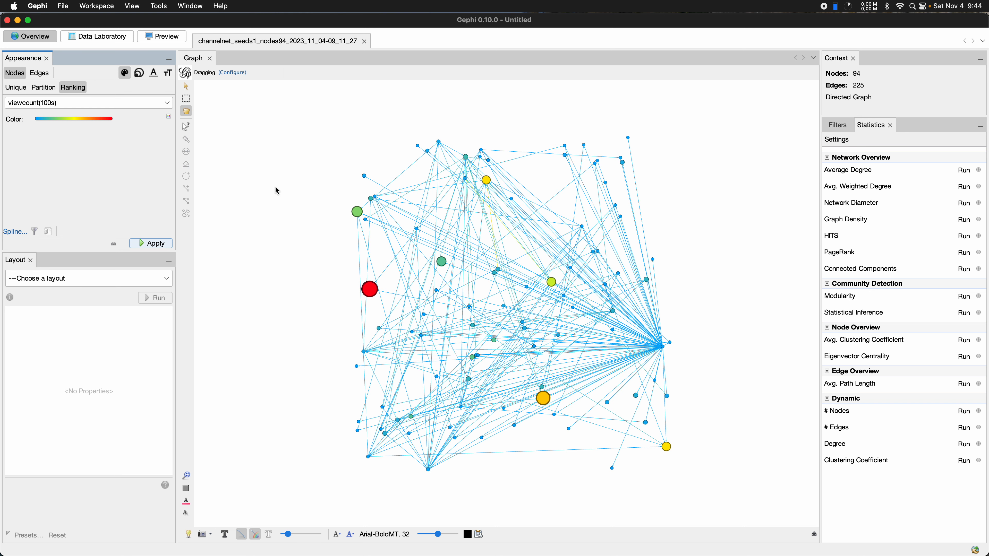
Step: Color the nodes by the country partition
{"action": "left_click", "coordinate": [43, 87]}
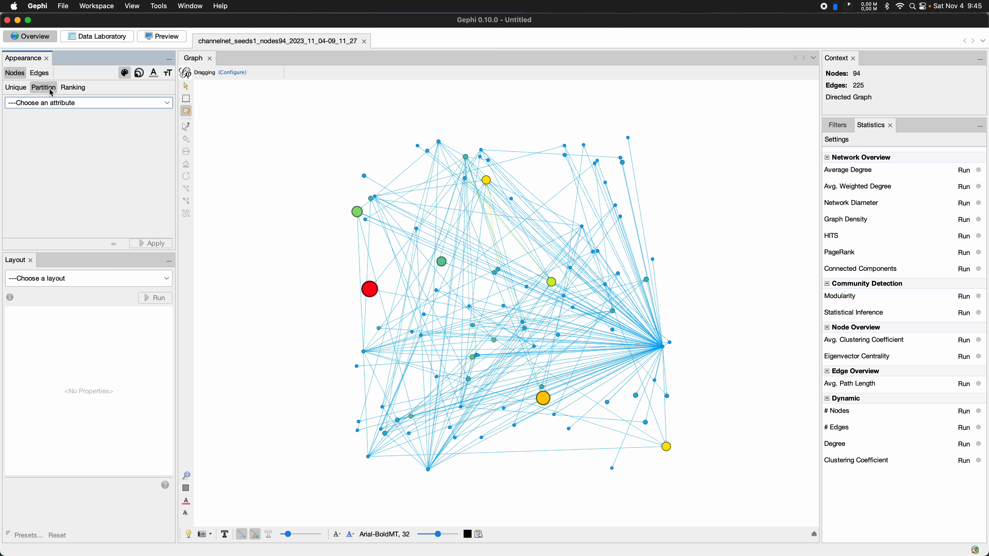
{"action": "left_click", "coordinate": [58, 103]}
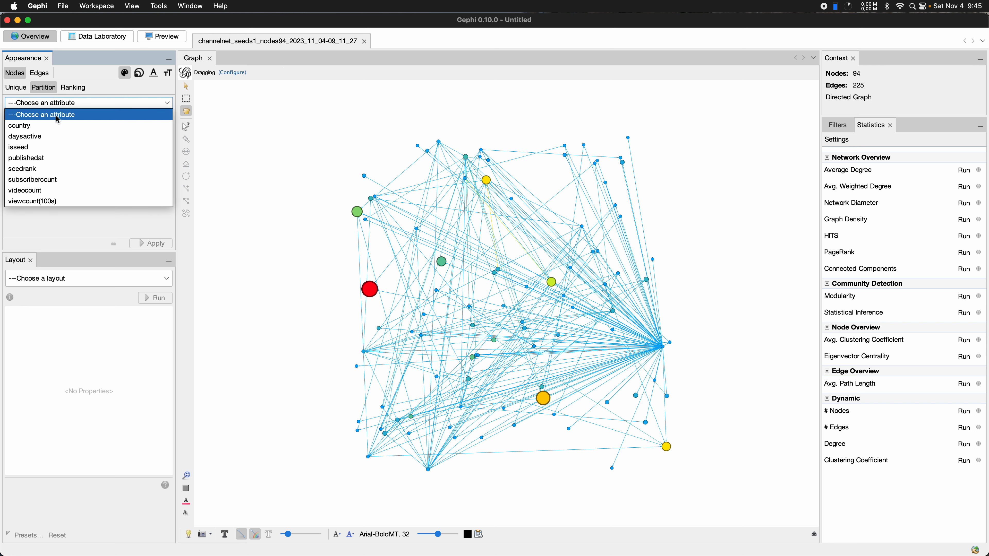
{"action": "left_click", "coordinate": [56, 125]}
{"action": "left_click", "coordinate": [150, 244]}
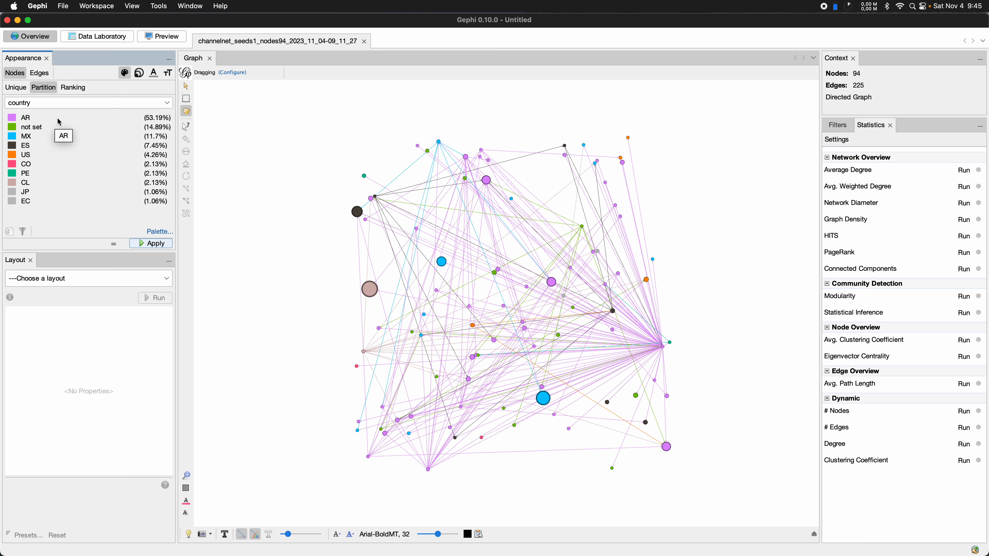
Step: Color the nodes by the isseed partition and move the green seed node slightly downward in the graph
{"action": "left_click", "coordinate": [47, 104]}
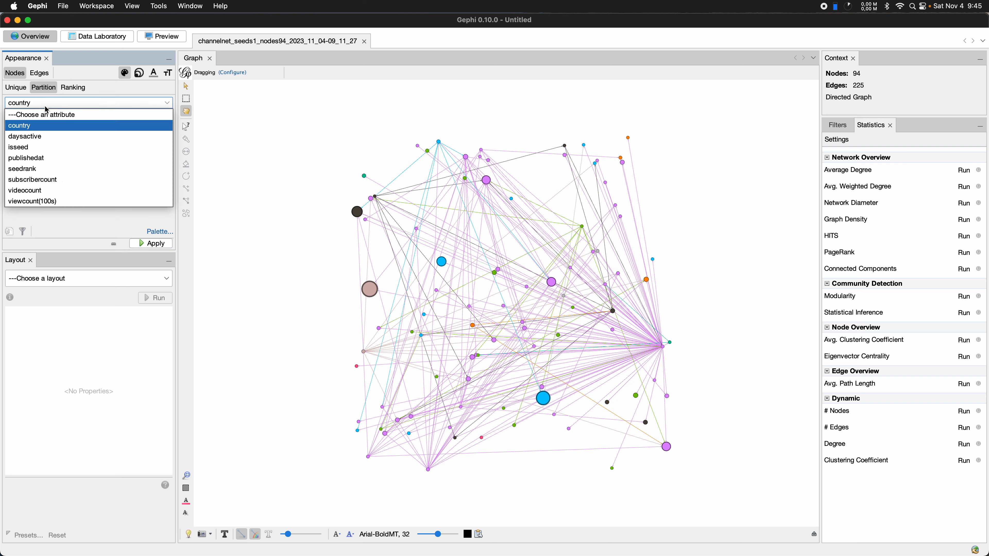
{"action": "left_click", "coordinate": [31, 147]}
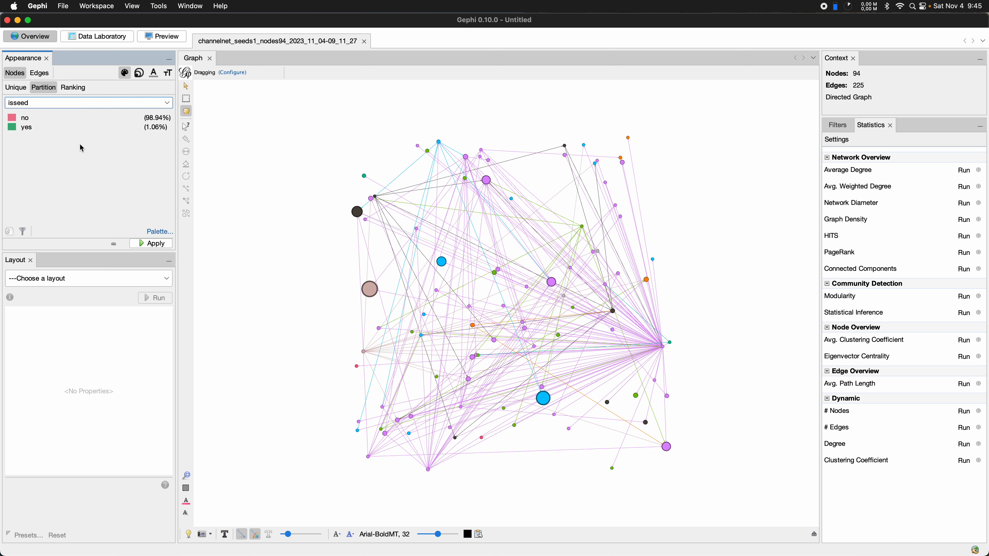
{"action": "left_click", "coordinate": [152, 243]}
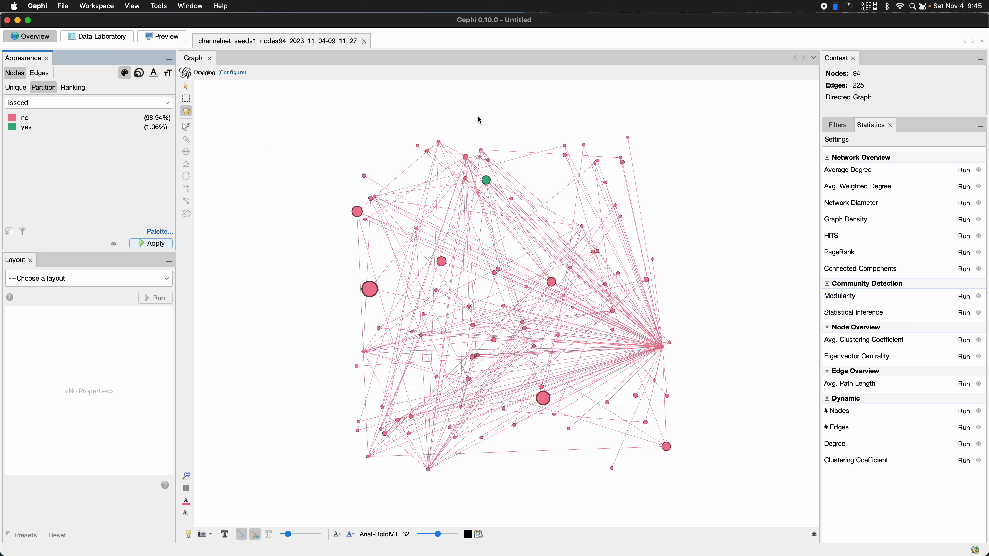
{"action": "left_click_drag", "start_coordinate": [486, 181], "coordinate": [487, 206]}
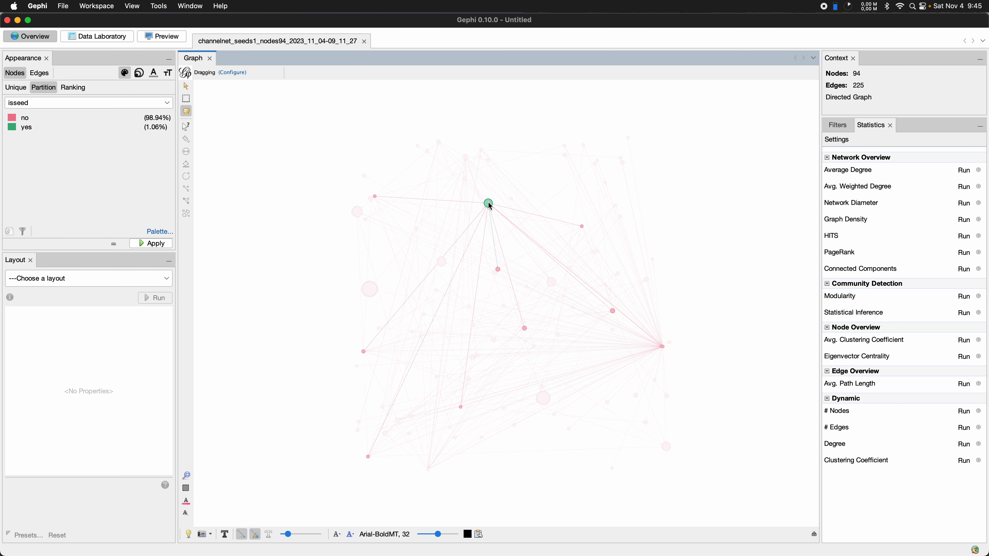
{"action": "mouse_move", "coordinate": [489, 204]}
{"action": "left_mouse_down"}
{"action": "mouse_move", "coordinate": [520, 162]}
{"action": "mouse_move", "coordinate": [498, 198]}
{"action": "left_mouse_up"}
Step: Apply the country partition again as the node coloring
{"action": "left_click", "coordinate": [127, 103]}
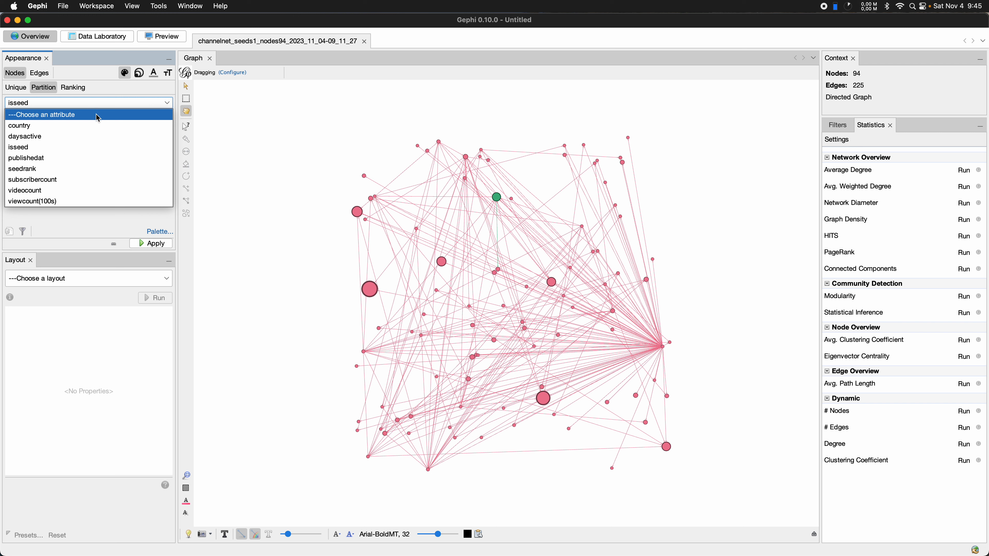
{"action": "left_click", "coordinate": [92, 126]}
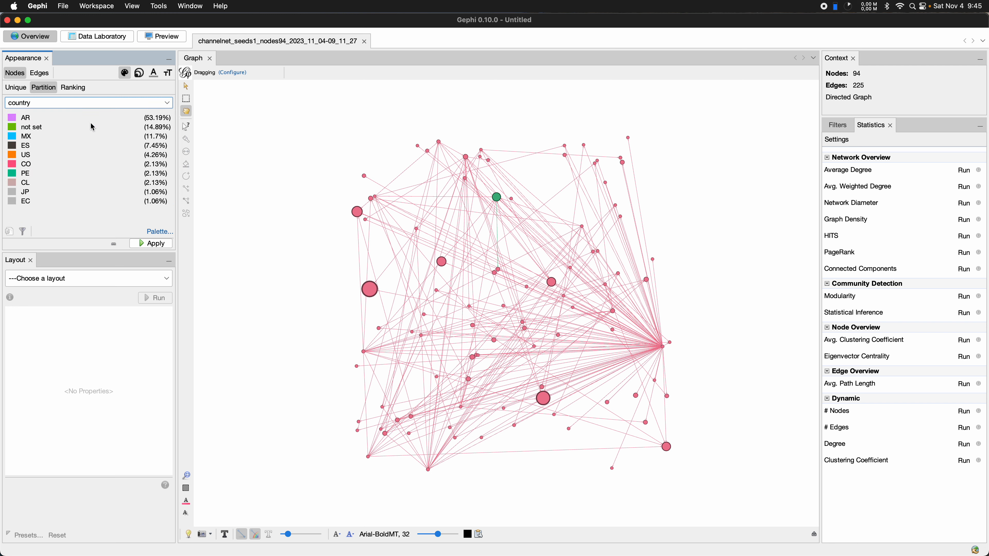
{"action": "left_click", "coordinate": [162, 245]}
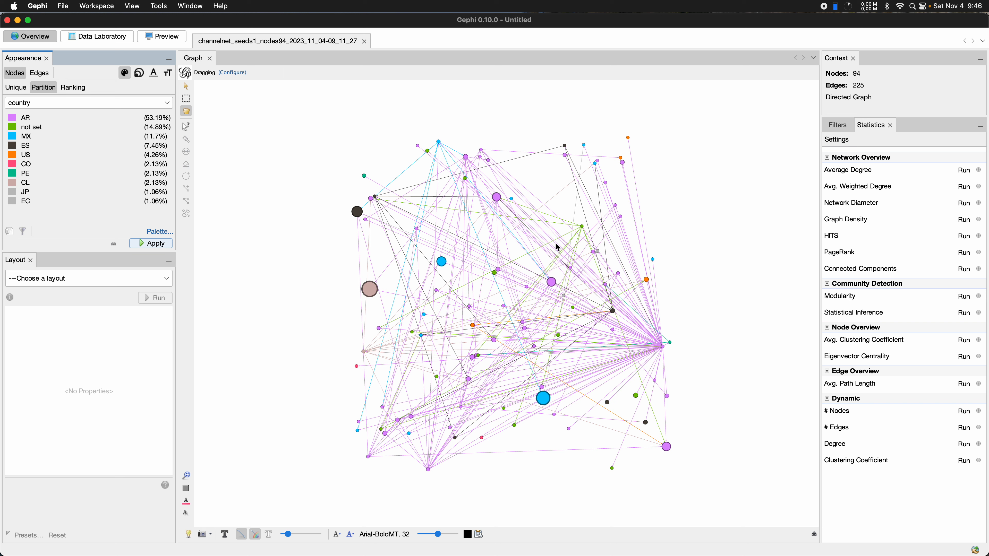
Step: Choose the ForceAtlas 2 layout and examine its performance, tuning and behavior settings
{"action": "left_click", "coordinate": [97, 280]}
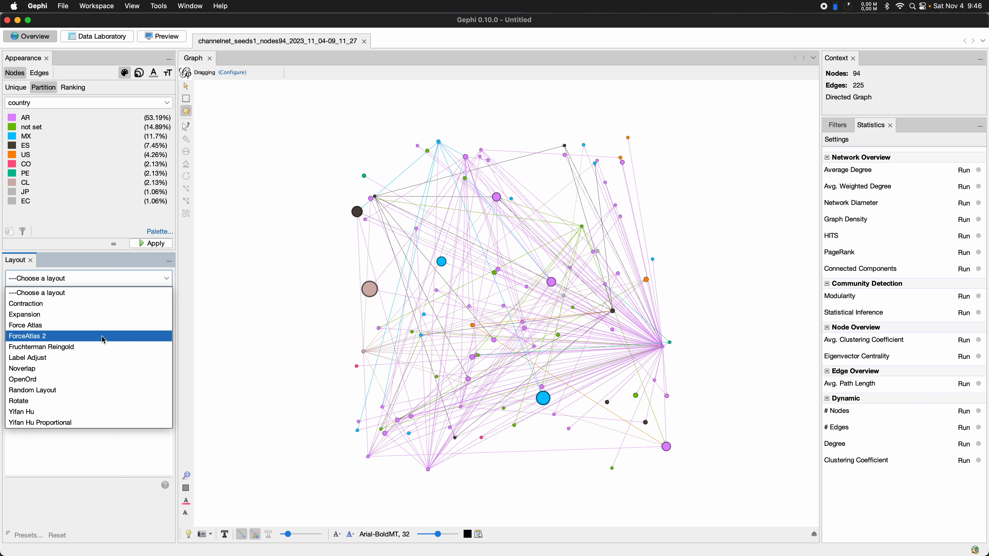
{"action": "left_click", "coordinate": [103, 337]}
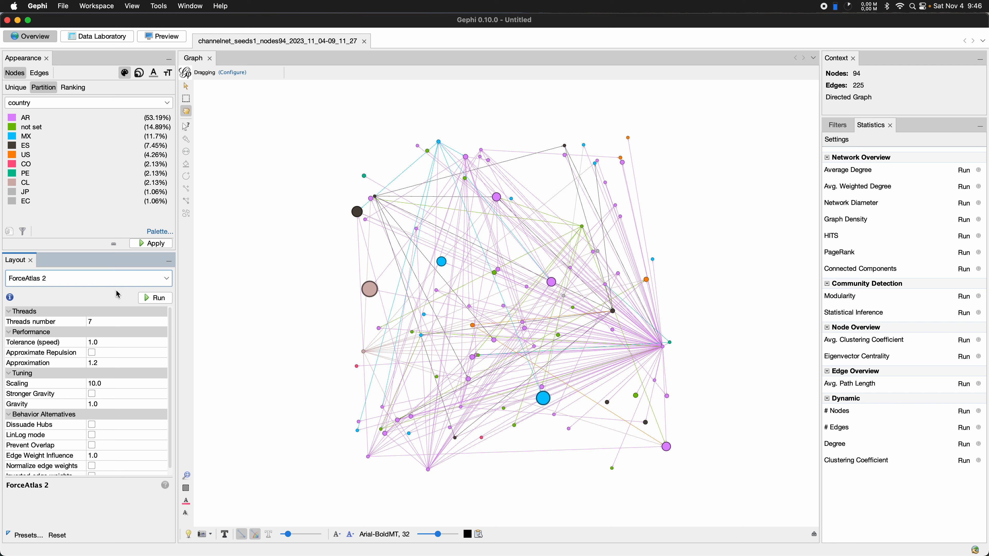
{"action": "scroll", "coordinate": [104, 344], "scroll_direction": "down", "scroll_amount": 2}
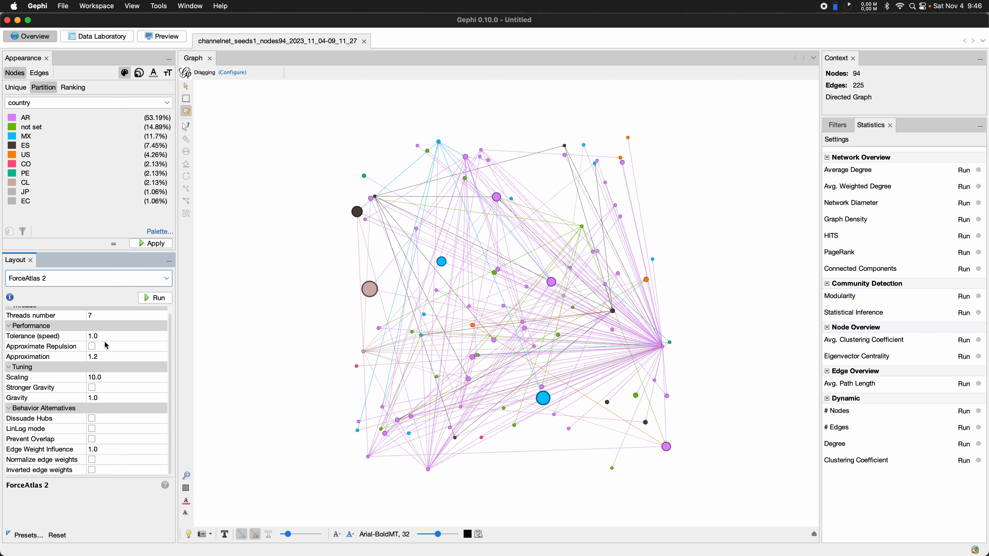
{"action": "scroll", "coordinate": [98, 397], "scroll_direction": "up", "scroll_amount": 2}
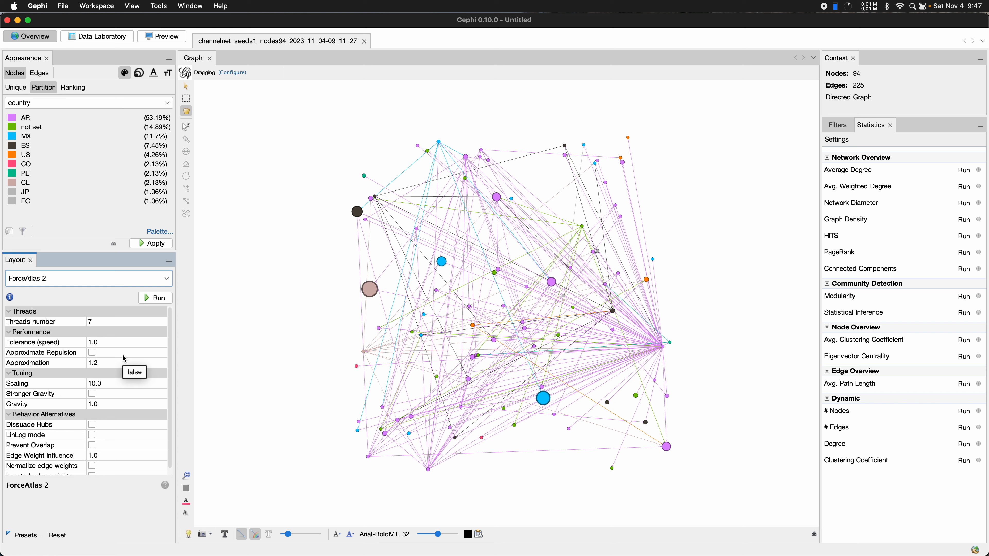
{"action": "scroll", "coordinate": [123, 359], "scroll_direction": "down", "scroll_amount": 1}
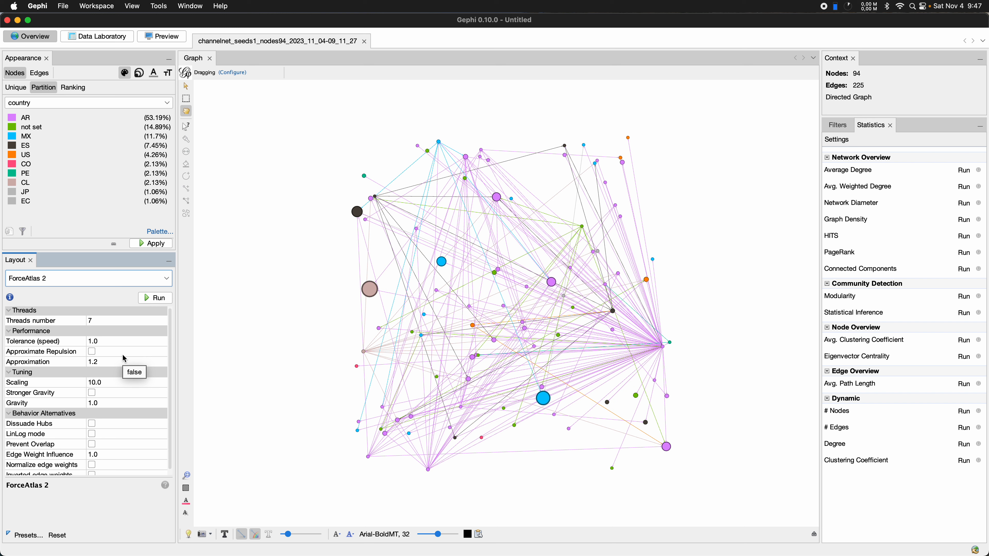
{"action": "scroll", "coordinate": [151, 336], "scroll_direction": "down", "scroll_amount": 1}
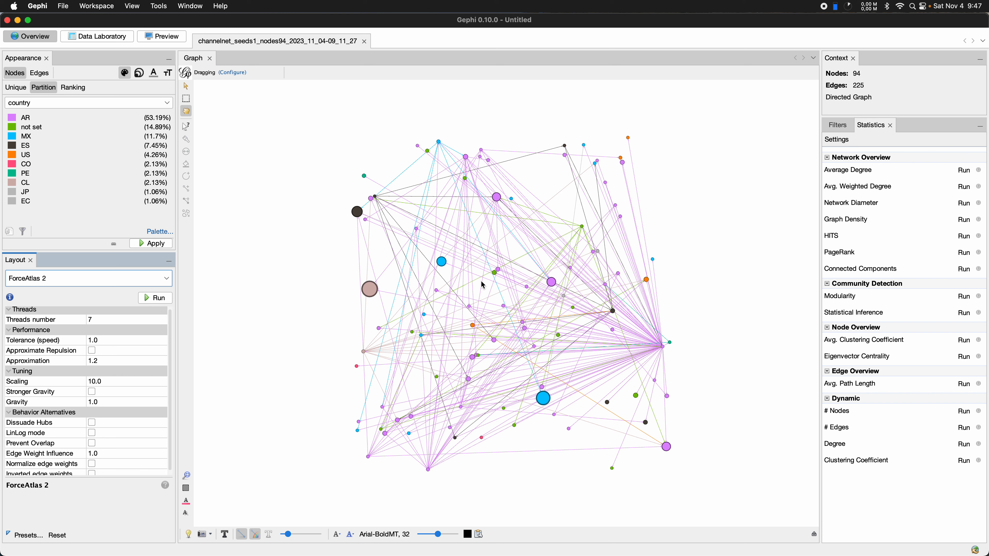
{"action": "scroll", "coordinate": [126, 369], "scroll_direction": "up", "scroll_amount": 1}
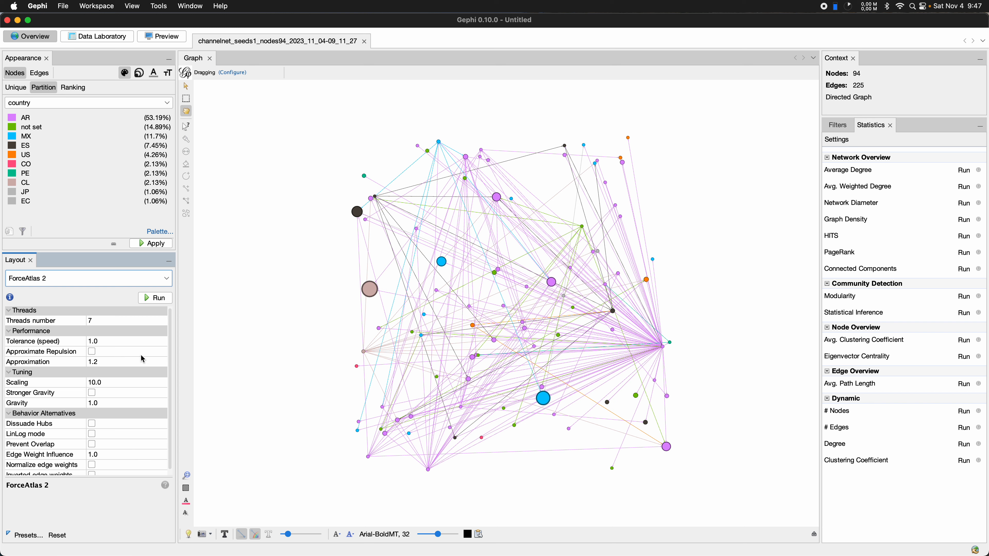
{"action": "scroll", "coordinate": [142, 358], "scroll_direction": "down", "scroll_amount": 1}
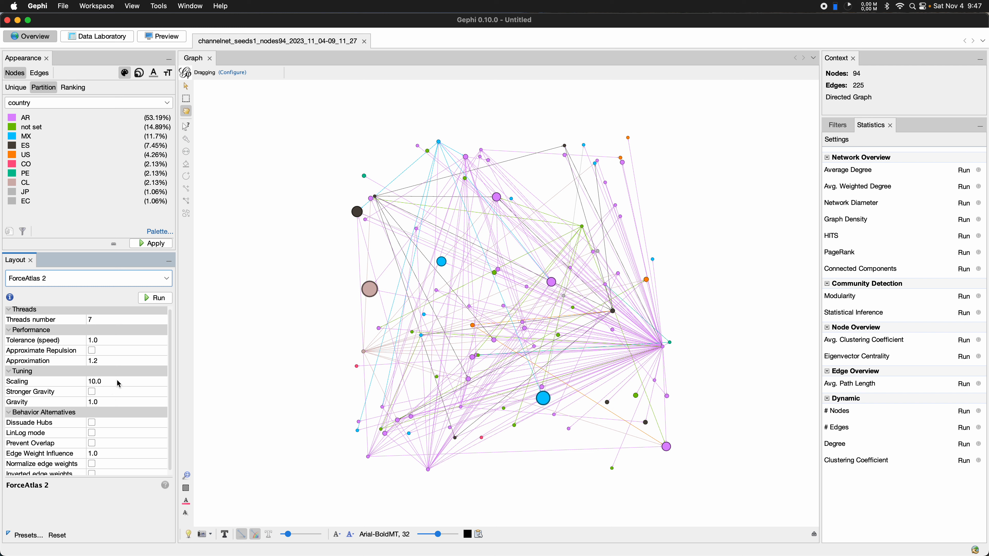
{"action": "scroll", "coordinate": [119, 384], "scroll_direction": "down", "scroll_amount": 1}
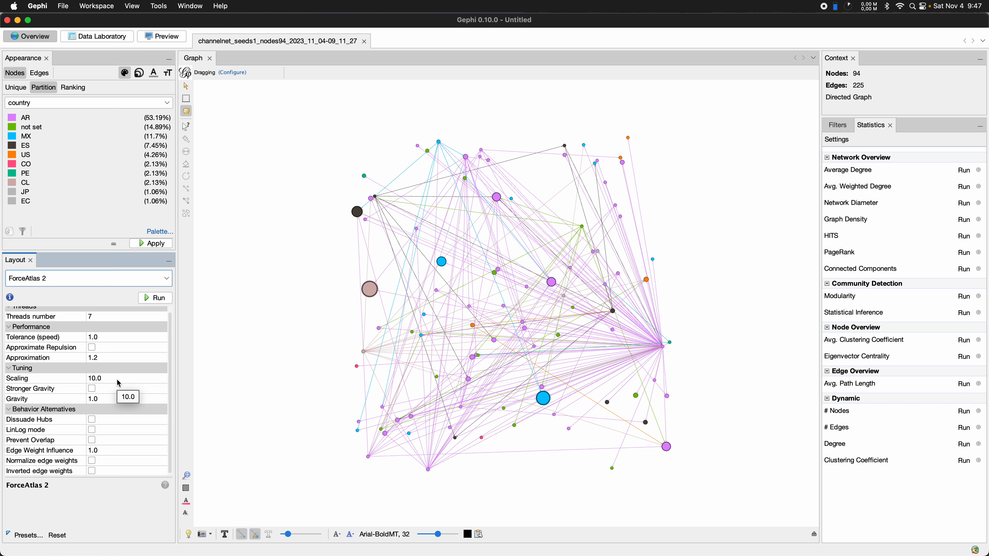
{"action": "scroll", "coordinate": [118, 383], "scroll_direction": "down", "scroll_amount": 1}
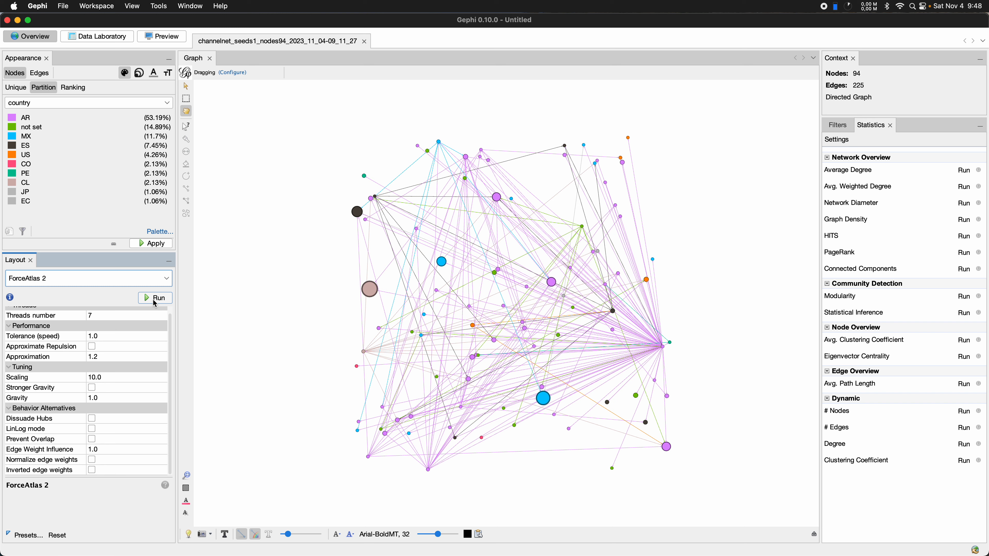
Step: Run the ForceAtlas 2 layout on the channel network and turn on Prevent Overlap while it is running
{"action": "left_click", "coordinate": [155, 300]}
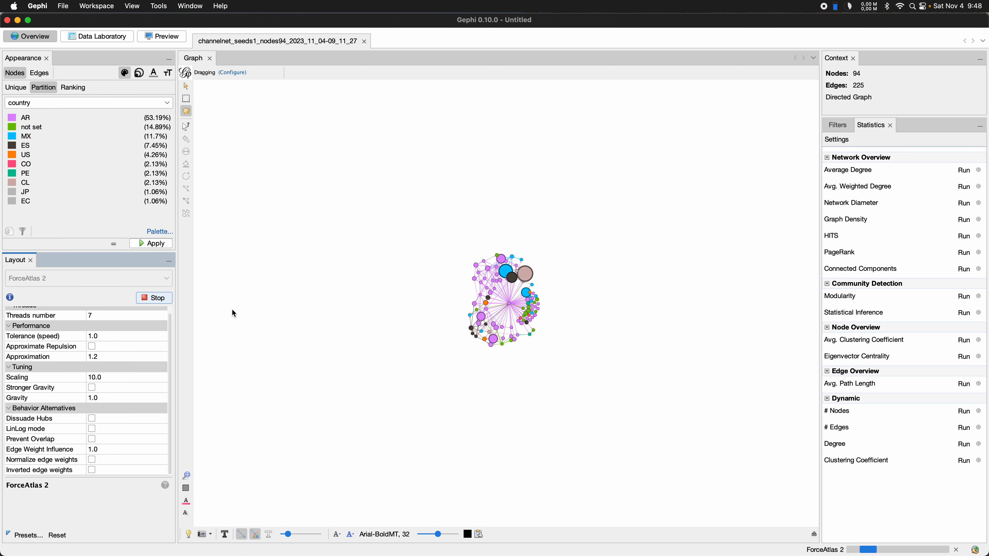
{"action": "left_click", "coordinate": [93, 440]}
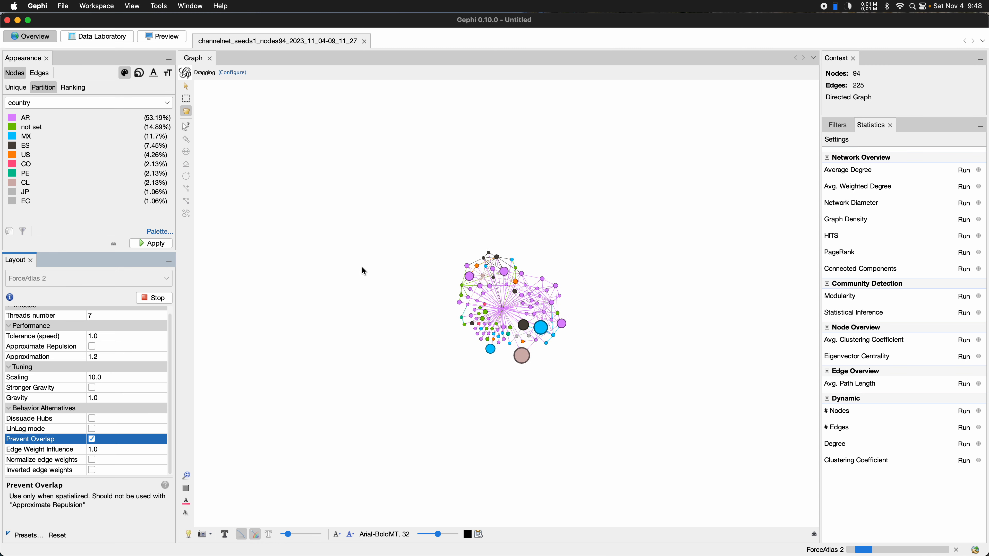
Step: Set the ForceAtlas 2 scaling to 50 and stop the layout once the network has spread out
{"action": "left_click", "coordinate": [90, 377]}
{"action": "left_click", "coordinate": [90, 377]}
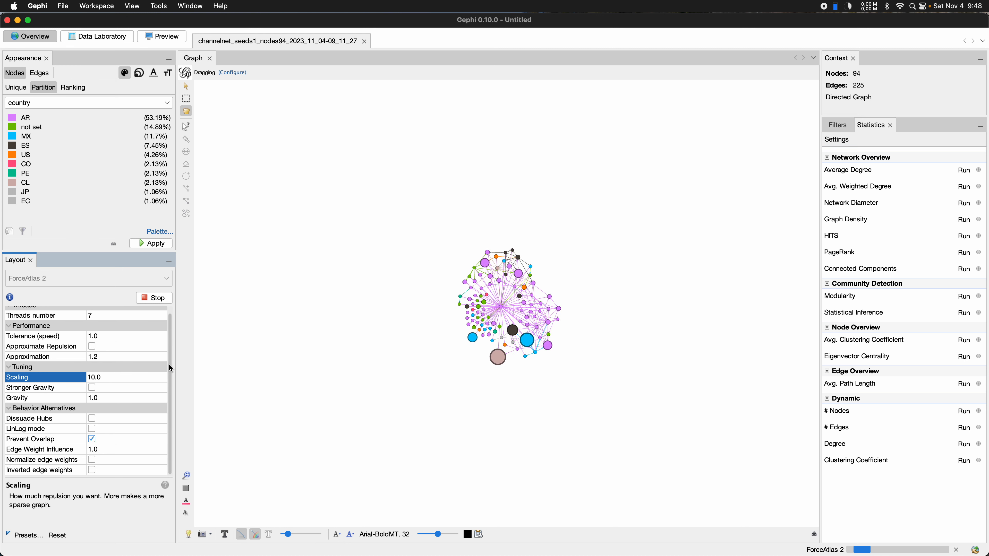
{"action": "key", "text": "BackSpace"}
{"action": "type", "text": "5"}
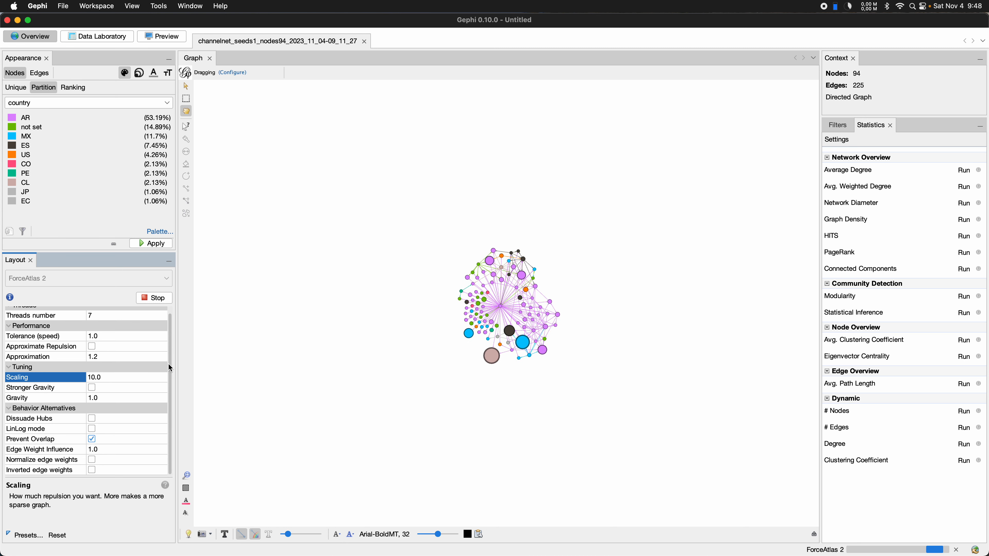
{"action": "key", "text": "Return"}
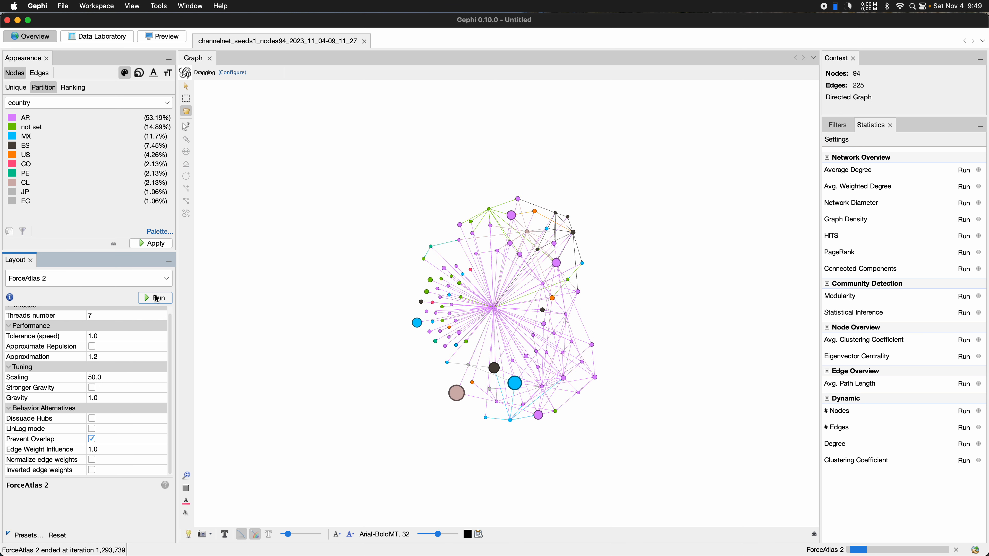
{"action": "left_click", "coordinate": [157, 299]}
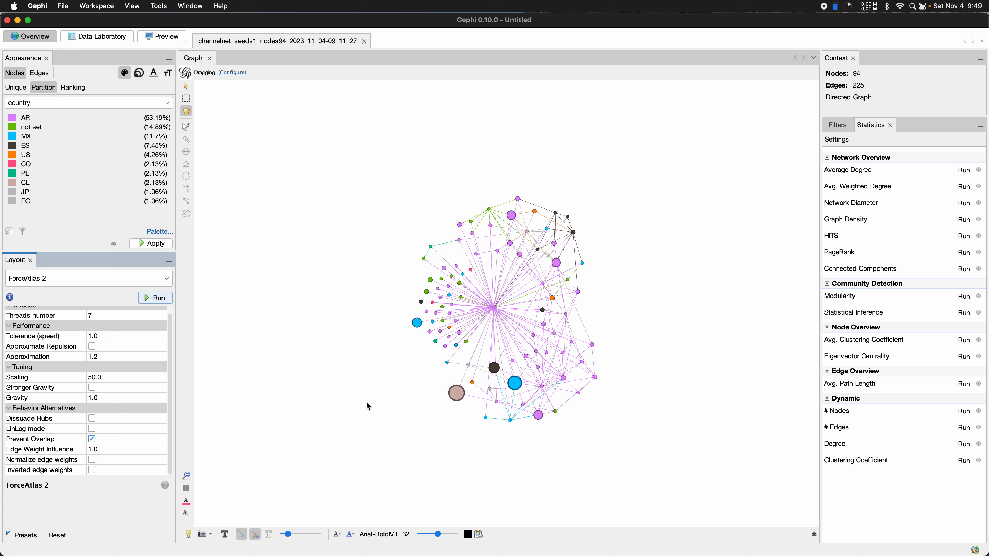
Step: Run ForceAtlas 2 again with the scaling set to 100, then stop the layout
{"action": "left_click", "coordinate": [154, 298]}
{"action": "left_click", "coordinate": [103, 375]}
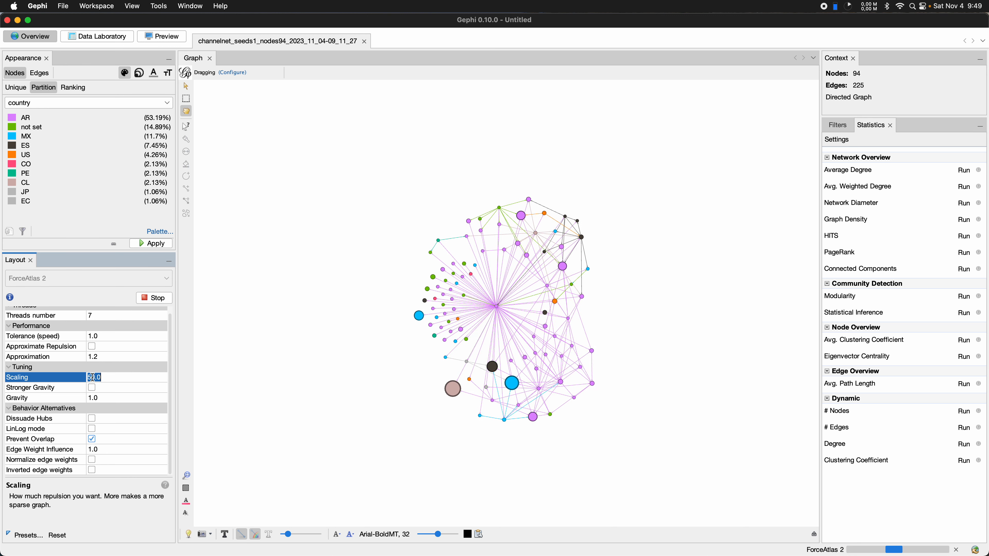
{"action": "key", "text": "BackSpace"}
{"action": "key", "text": "BackSpace"}
{"action": "key", "text": "BackSpace"}
{"action": "key", "text": "BackSpace"}
{"action": "type", "text": "100"}
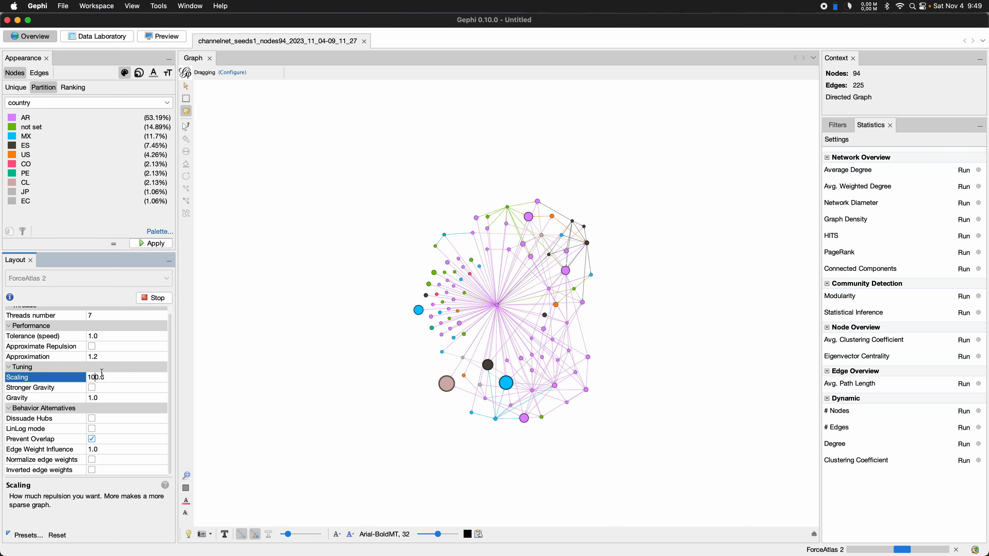
{"action": "key", "text": "Return"}
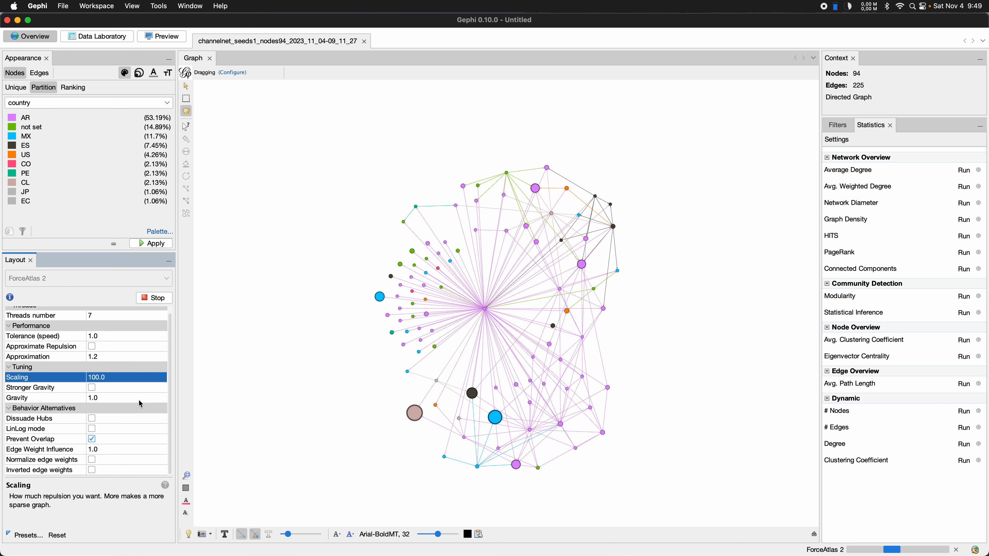
{"action": "left_click", "coordinate": [155, 299]}
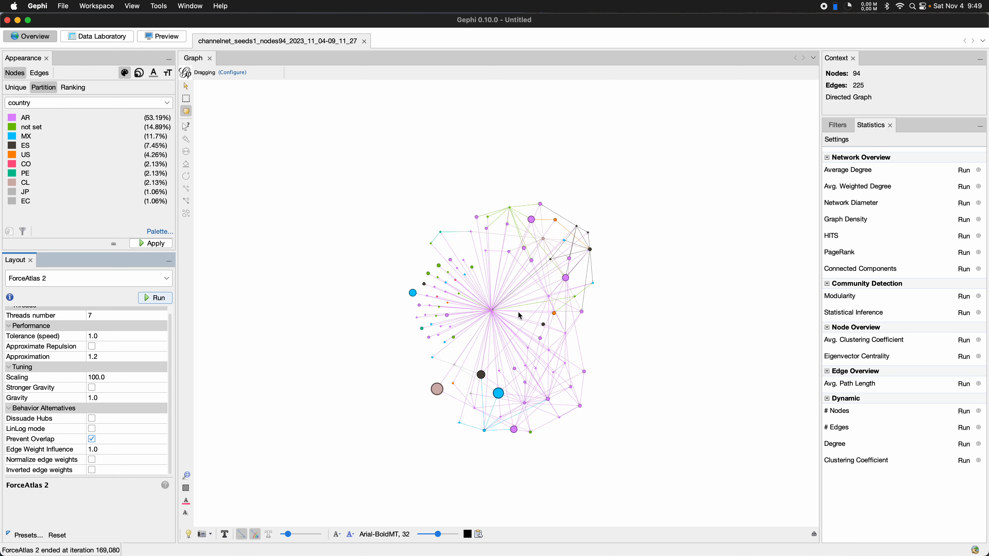
Step: Show the node labels in the graph and reduce the label font size to the smallest setting
{"action": "left_click_drag", "start_coordinate": [652, 307], "coordinate": [651, 305]}
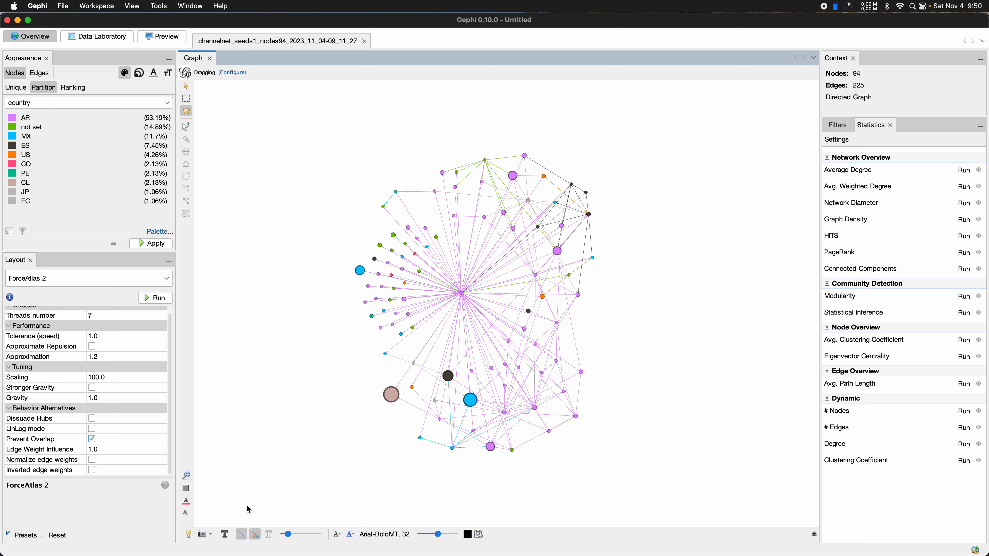
{"action": "left_click", "coordinate": [225, 535]}
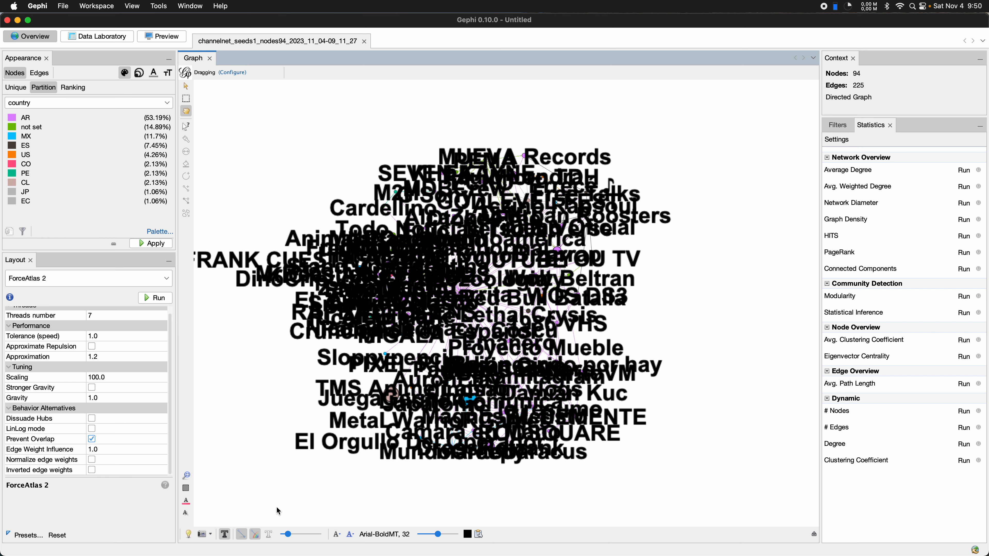
{"action": "left_click", "coordinate": [225, 535]}
{"action": "left_click", "coordinate": [224, 535]}
{"action": "left_click", "coordinate": [225, 535]}
{"action": "left_click", "coordinate": [224, 535]}
{"action": "left_click", "coordinate": [224, 534]}
{"action": "left_click", "coordinate": [225, 535]}
{"action": "left_click_drag", "start_coordinate": [438, 534], "coordinate": [420, 541]}
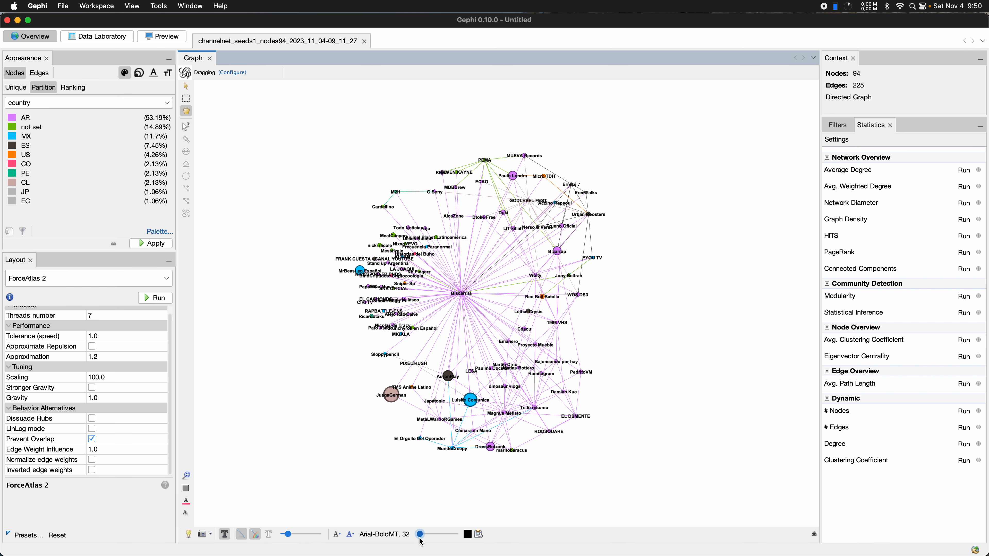
Step: Examine the labeled channels and the connections between them in the network graph
{"action": "left_click_drag", "start_coordinate": [462, 302], "coordinate": [518, 297]}
{"action": "scroll", "coordinate": [478, 302], "scroll_direction": "up", "scroll_amount": 5}
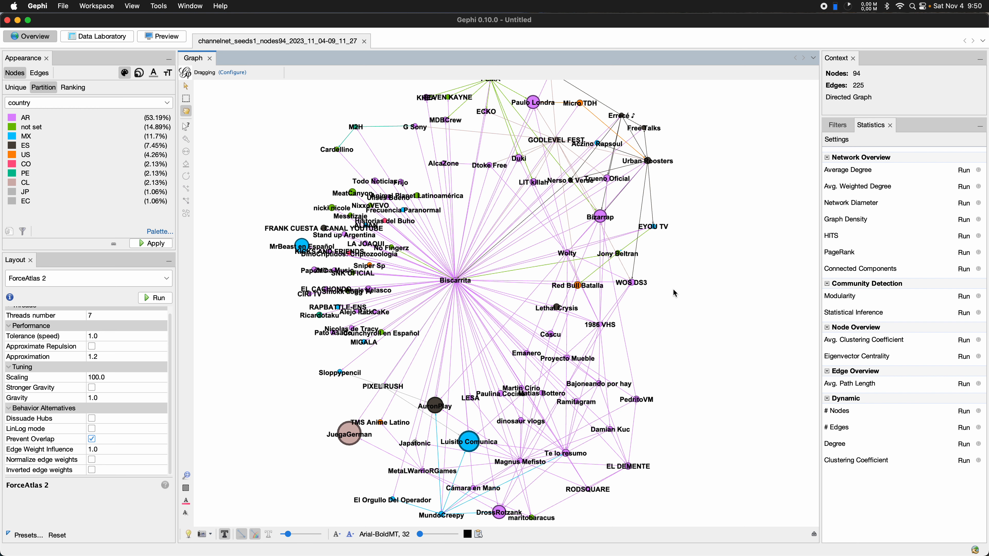
{"action": "scroll", "coordinate": [671, 281], "scroll_direction": "down", "scroll_amount": 2}
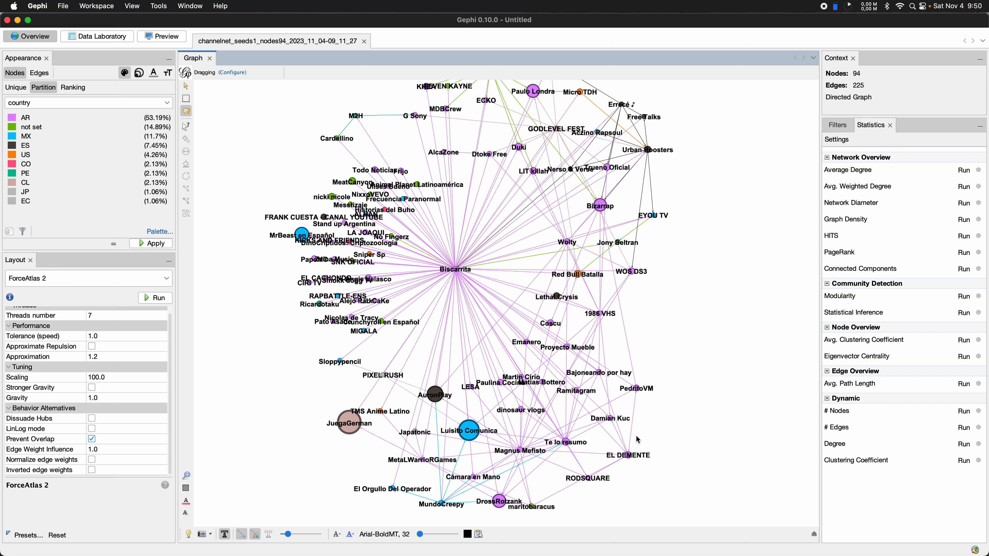
{"action": "left_click", "coordinate": [696, 309]}
{"action": "left_click_drag", "start_coordinate": [696, 309], "coordinate": [696, 311]}
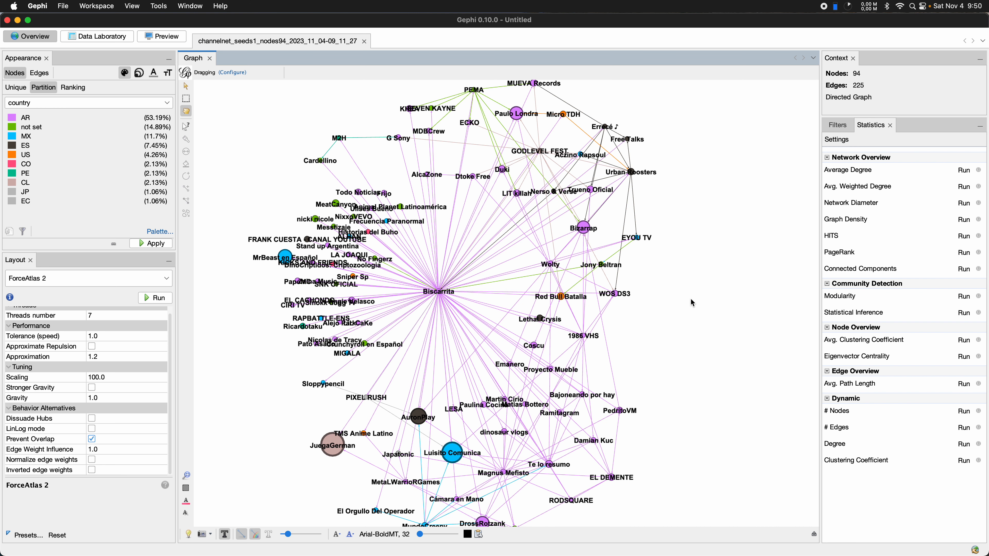
{"action": "scroll", "coordinate": [691, 299], "scroll_direction": "down", "scroll_amount": 2}
{"action": "left_click_drag", "start_coordinate": [702, 278], "coordinate": [700, 277]}
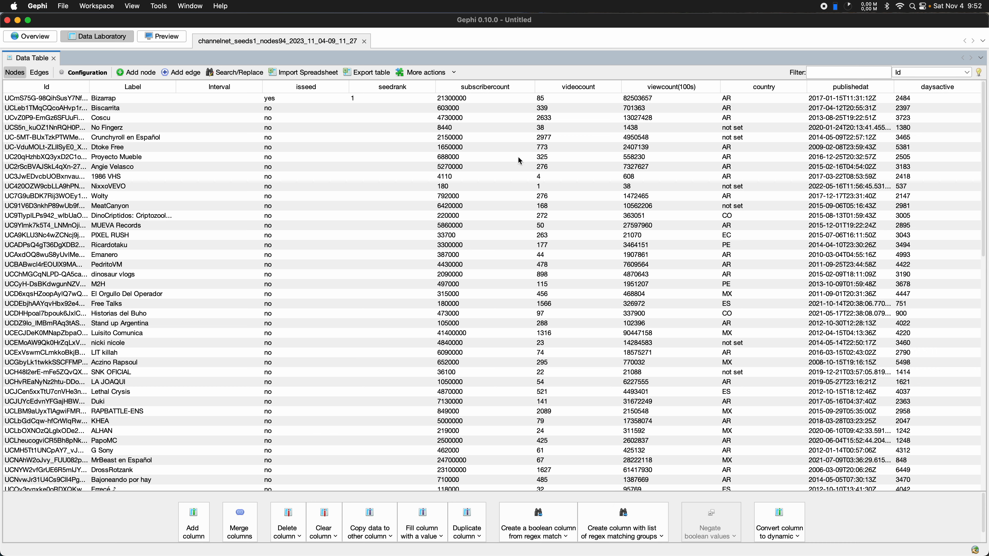
Step: In the Data Laboratory's nodes table, sort the channels by subscribercount in descending order and widen the Id column to show full IDs
{"action": "scroll", "coordinate": [550, 202], "scroll_direction": "down", "scroll_amount": 5}
{"action": "scroll", "coordinate": [549, 203], "scroll_direction": "up", "scroll_amount": 5}
{"action": "left_click", "coordinate": [477, 86]}
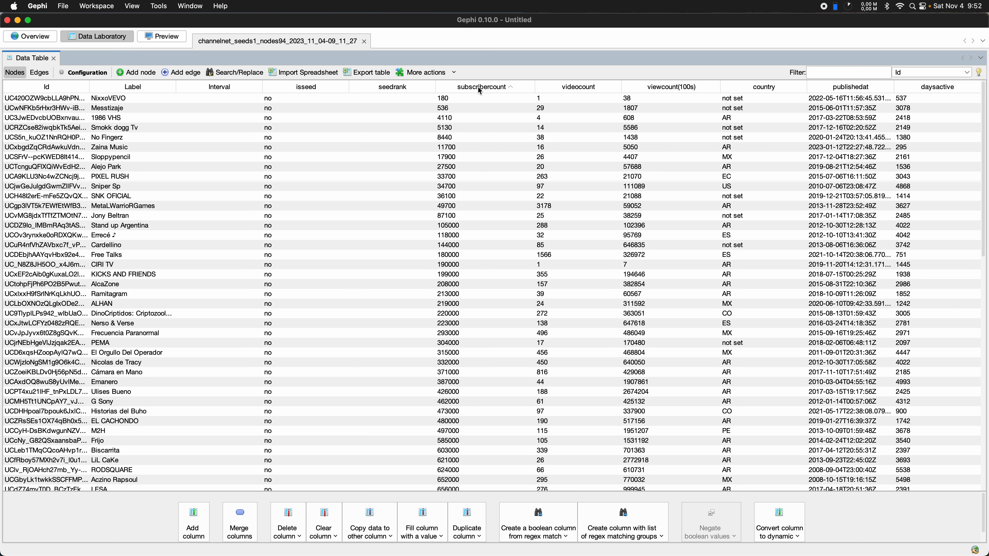
{"action": "left_click", "coordinate": [463, 88]}
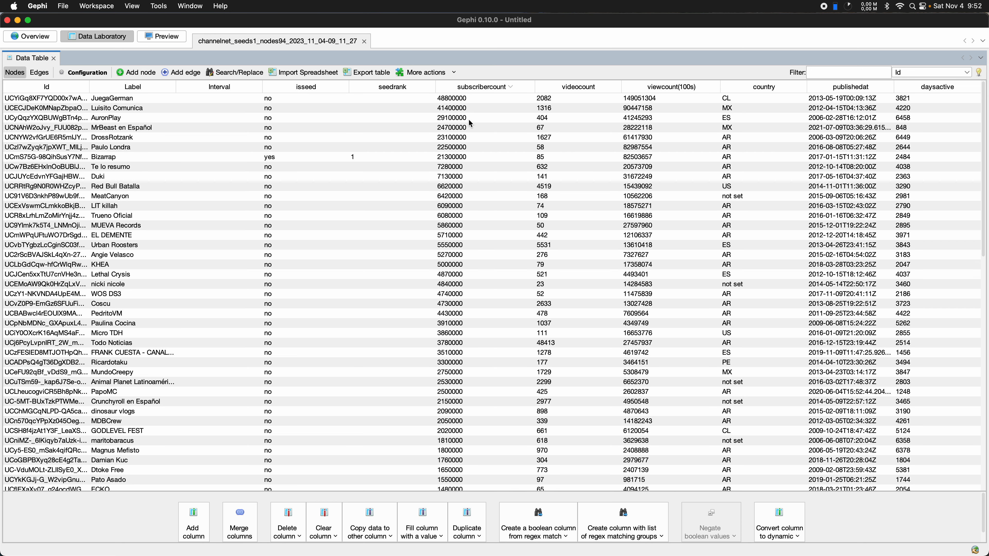
{"action": "left_click_drag", "start_coordinate": [89, 87], "coordinate": [149, 88]}
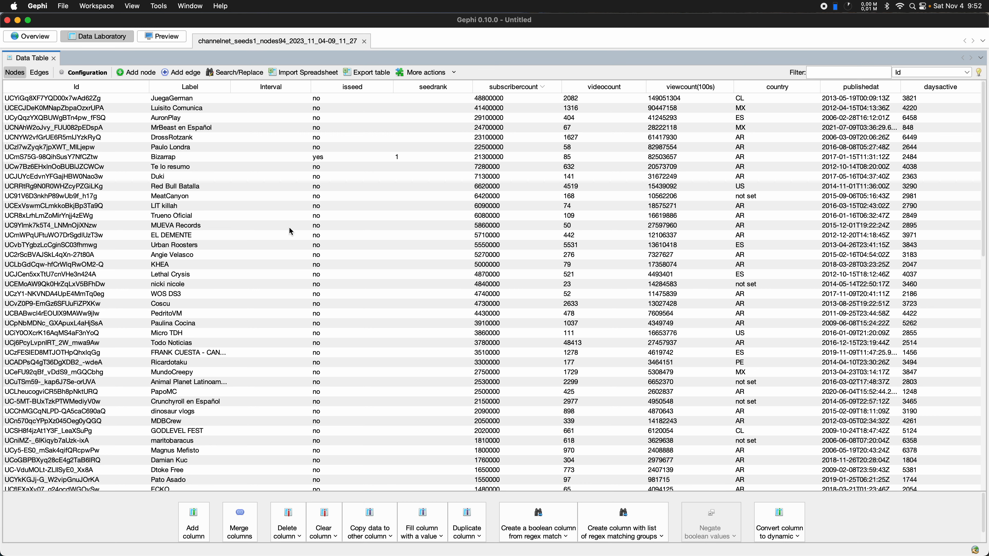
Step: Return to the graph overview and run the Label Adjust layout, with node size included, to separate the overlapping labels
{"action": "left_click", "coordinate": [48, 38]}
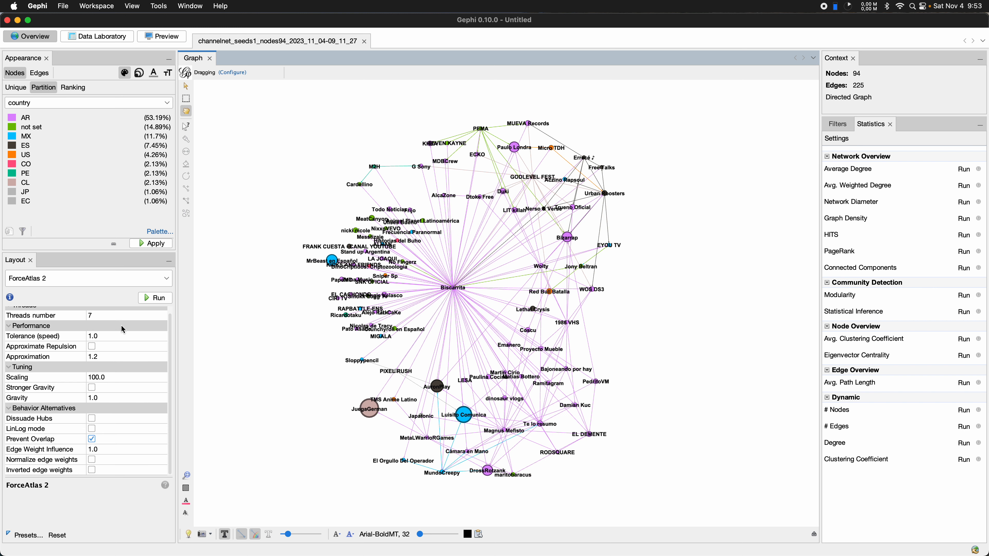
{"action": "left_click", "coordinate": [137, 278]}
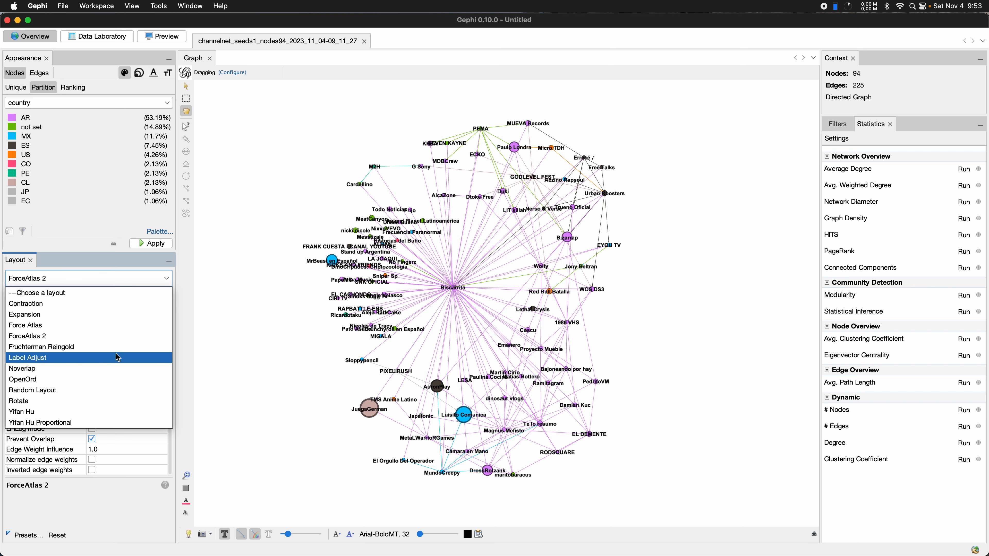
{"action": "left_click", "coordinate": [111, 335]}
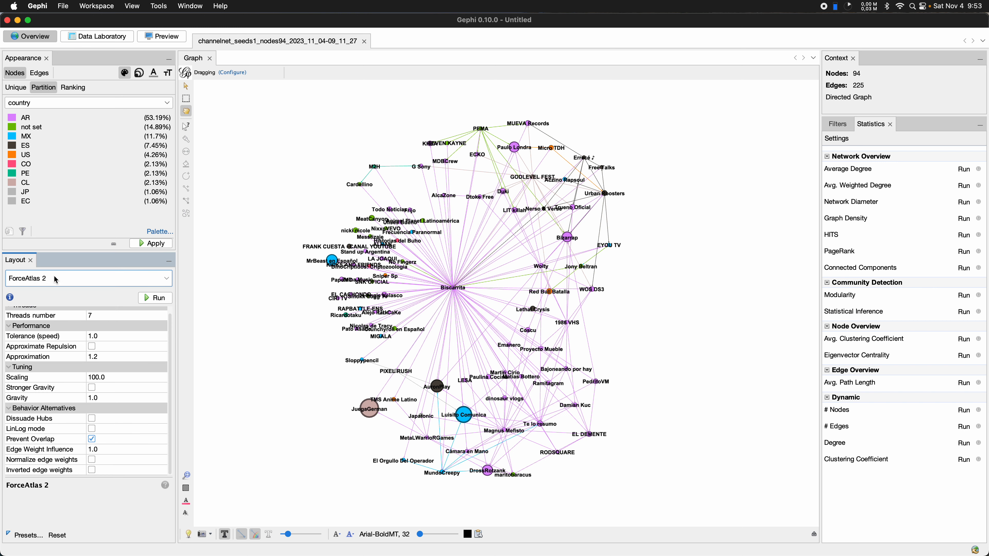
{"action": "left_click", "coordinate": [69, 277]}
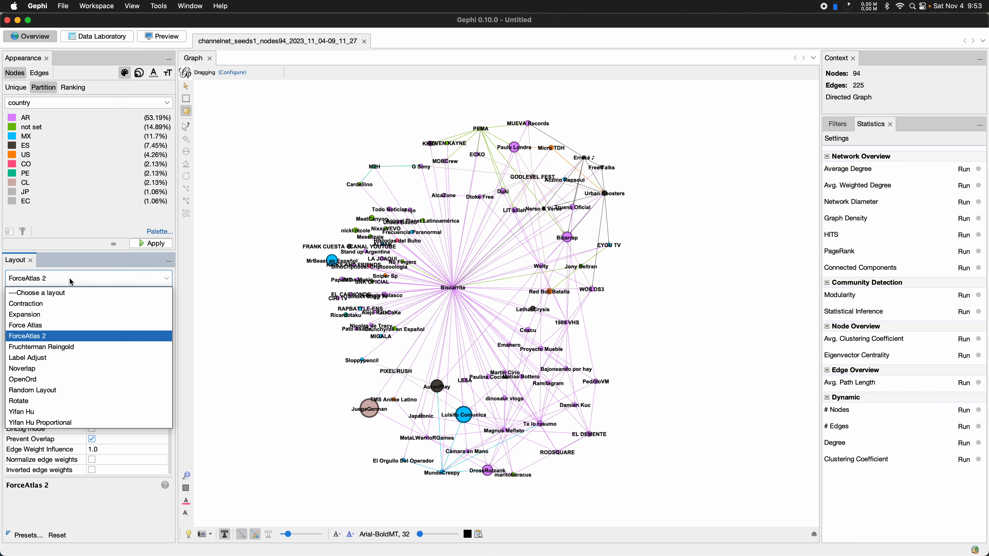
{"action": "left_click", "coordinate": [74, 359]}
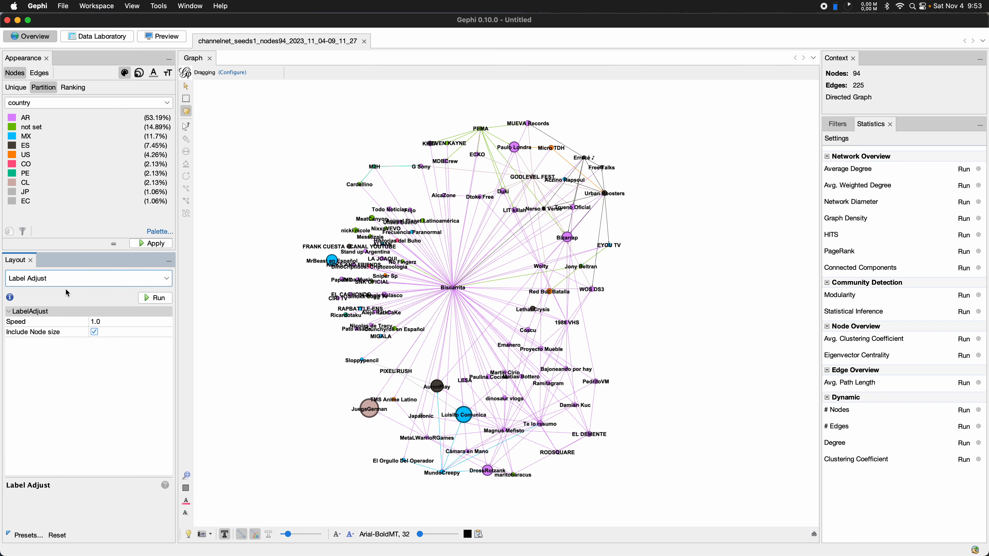
{"action": "left_click", "coordinate": [151, 300]}
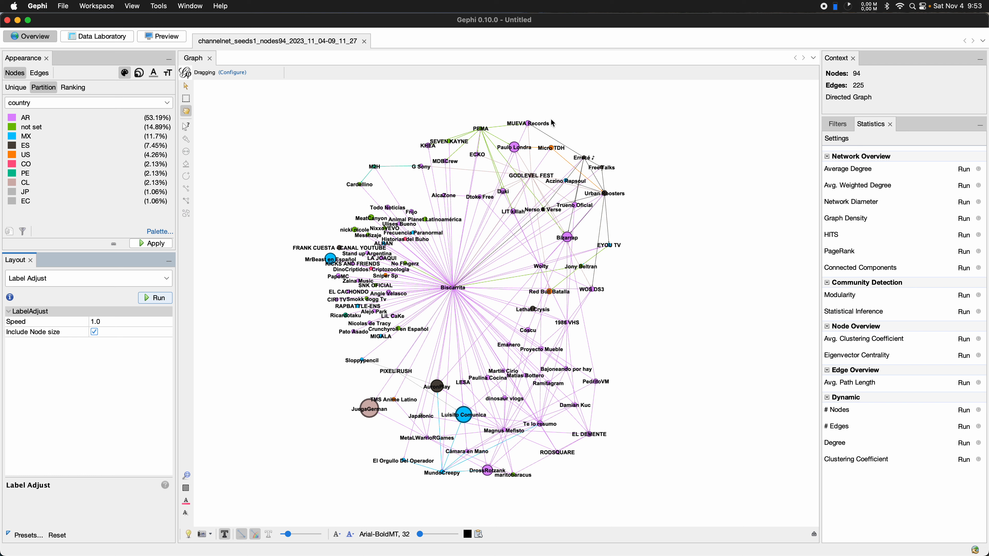
Step: Reorder the panels so that Statistics comes before Filters, and look over the options for showing and resetting windows
{"action": "left_click_drag", "start_coordinate": [867, 127], "coordinate": [841, 126]}
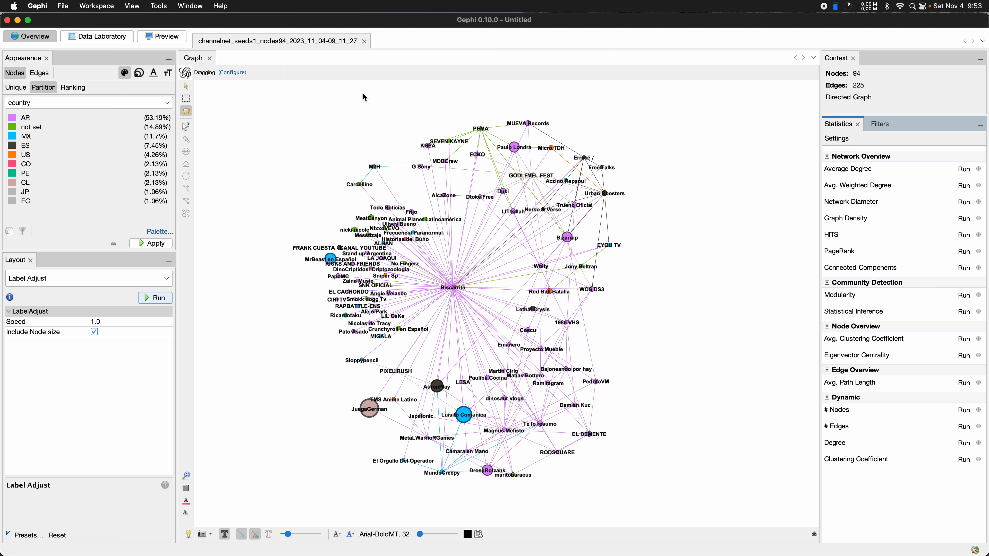
{"action": "left_click", "coordinate": [190, 6]}
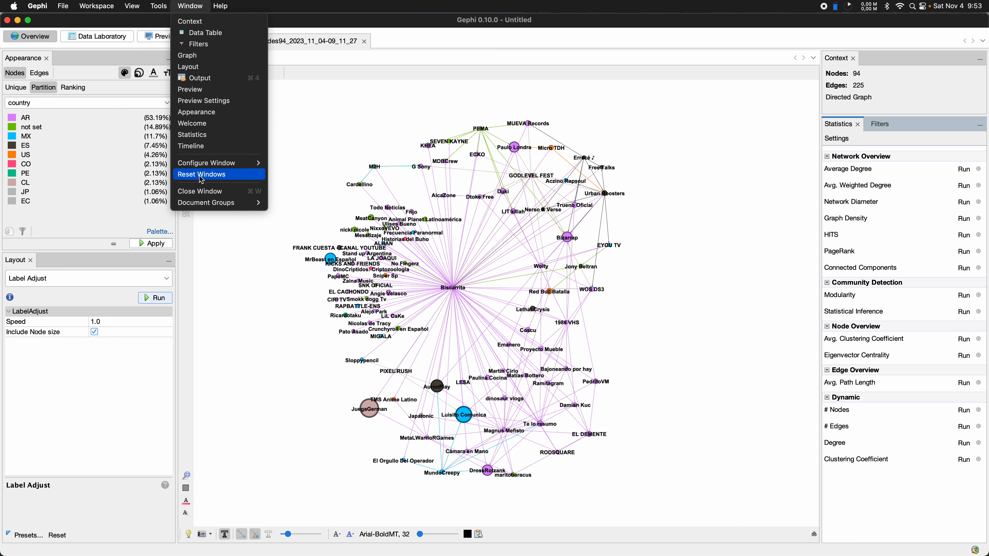
{"action": "left_click", "coordinate": [362, 137]}
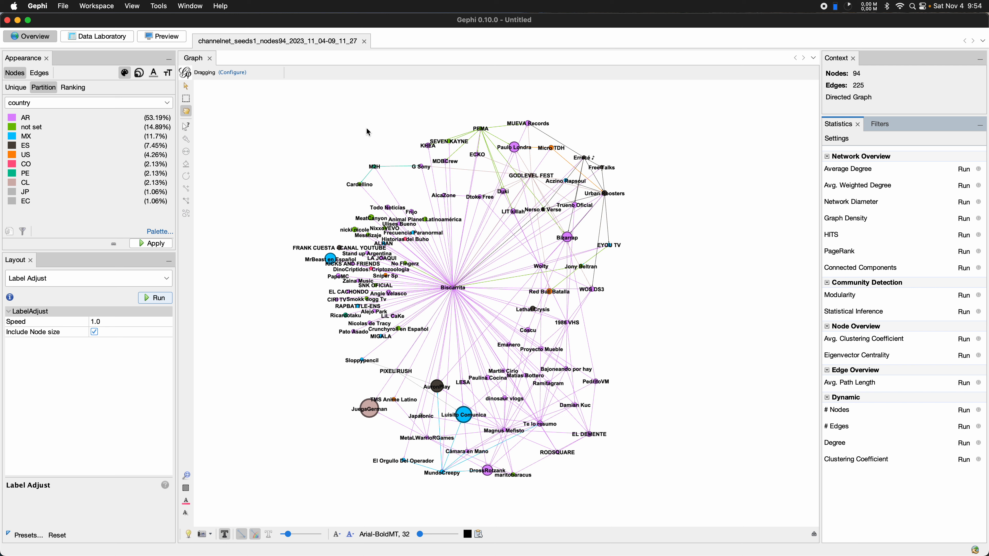
{"action": "left_click", "coordinate": [200, 4]}
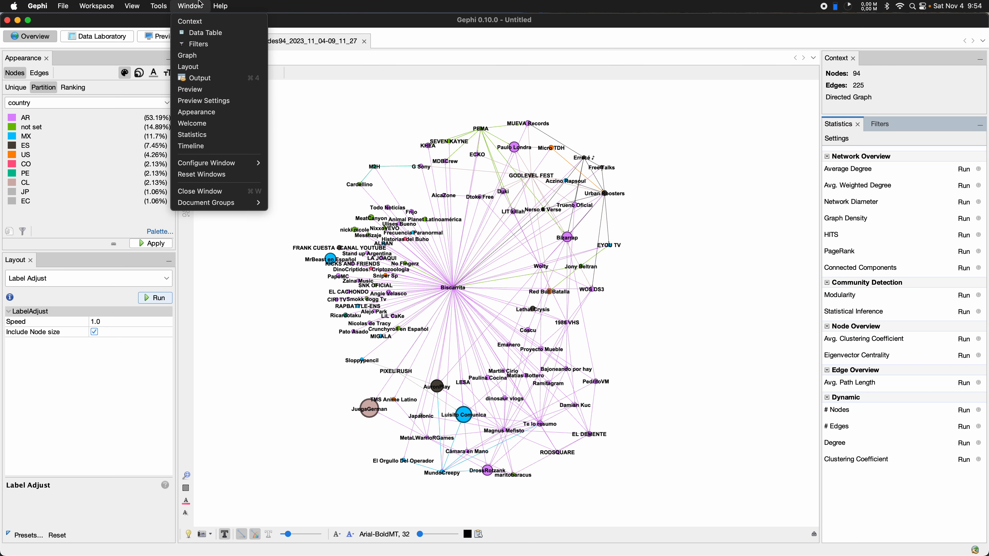
{"action": "left_click", "coordinate": [324, 115]}
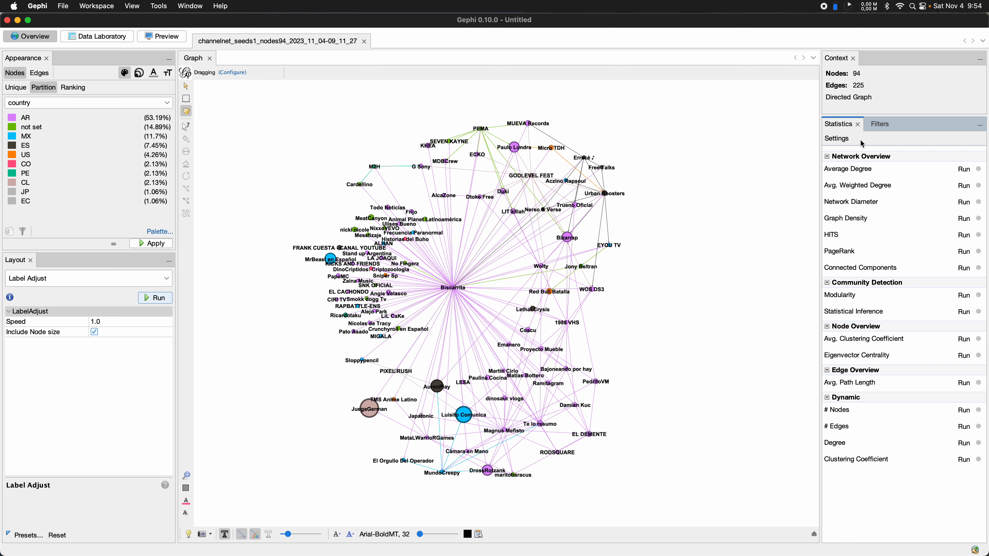
Step: Examine the filter library and the available network statistics, including the Community Detection group
{"action": "left_click", "coordinate": [879, 125]}
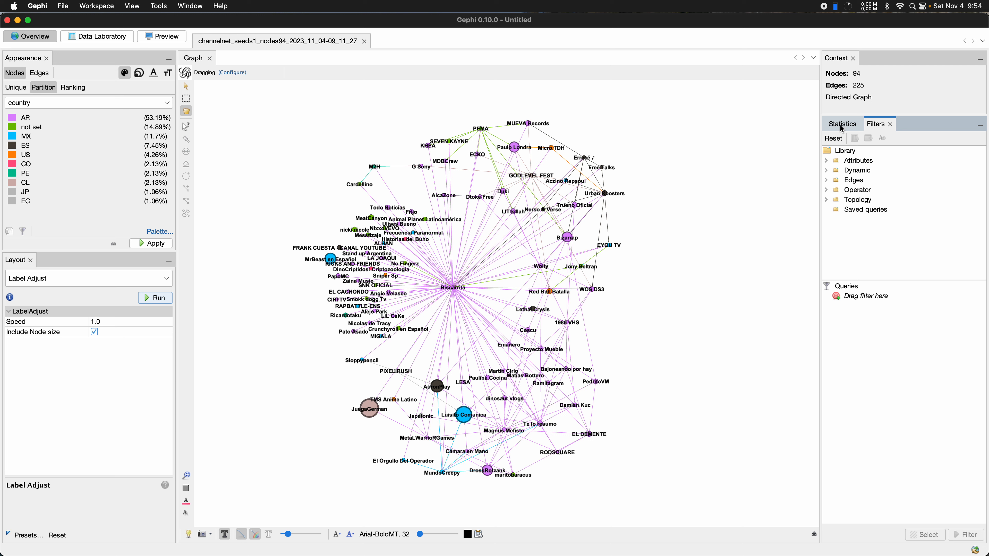
{"action": "left_click", "coordinate": [842, 125]}
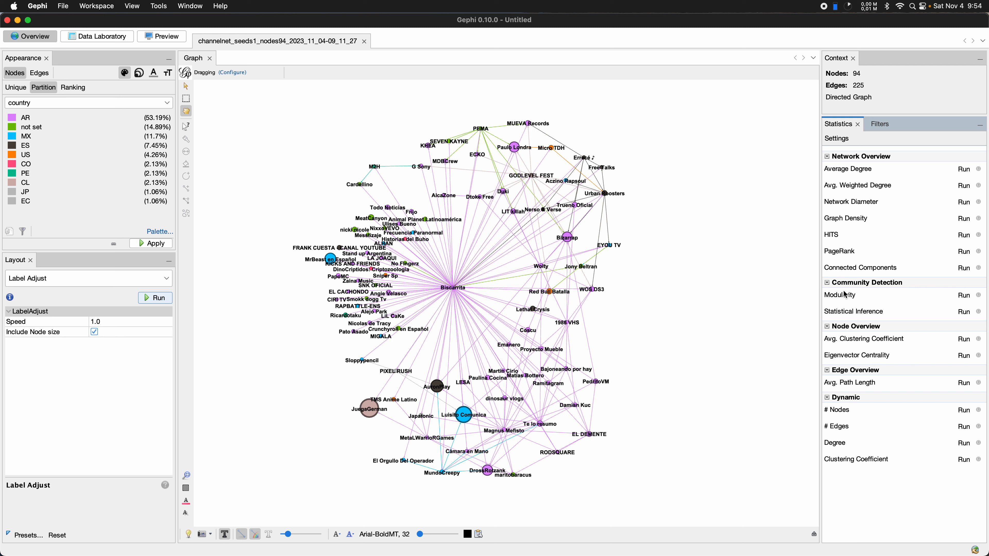
{"action": "left_click", "coordinate": [827, 286]}
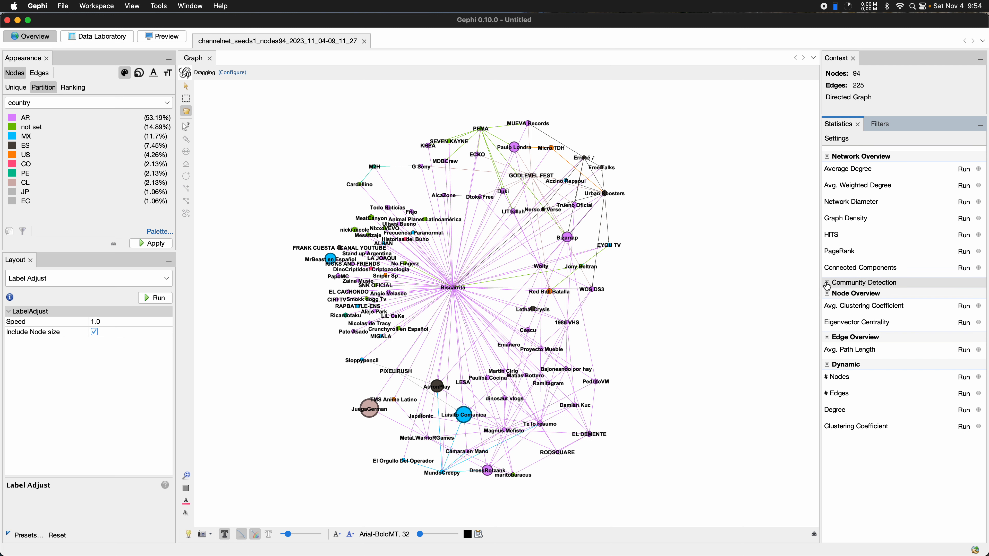
{"action": "left_click", "coordinate": [826, 286]}
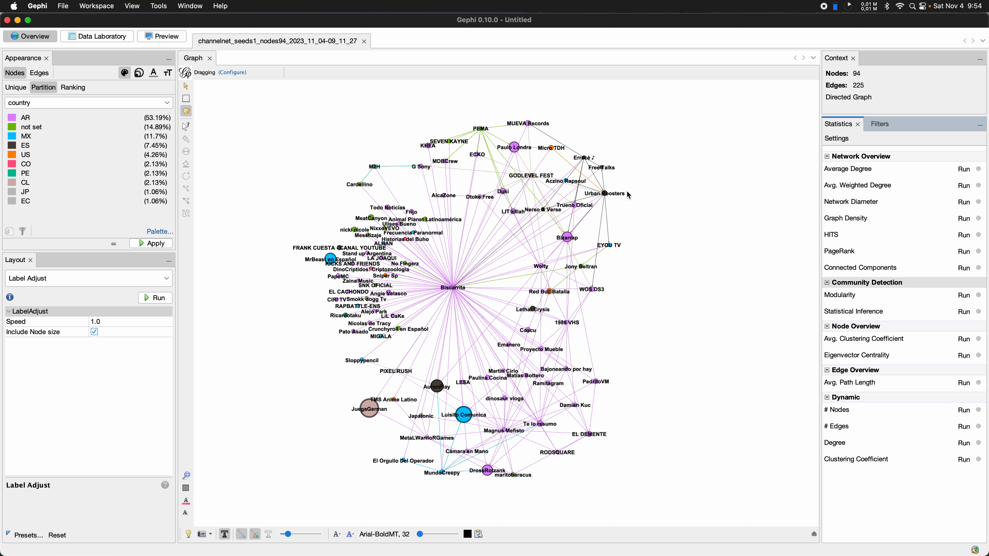
Step: Run Modularity community detection with randomization, edge weights and resolution 1.0, and review the report down to its algorithm citation
{"action": "left_click", "coordinate": [963, 296]}
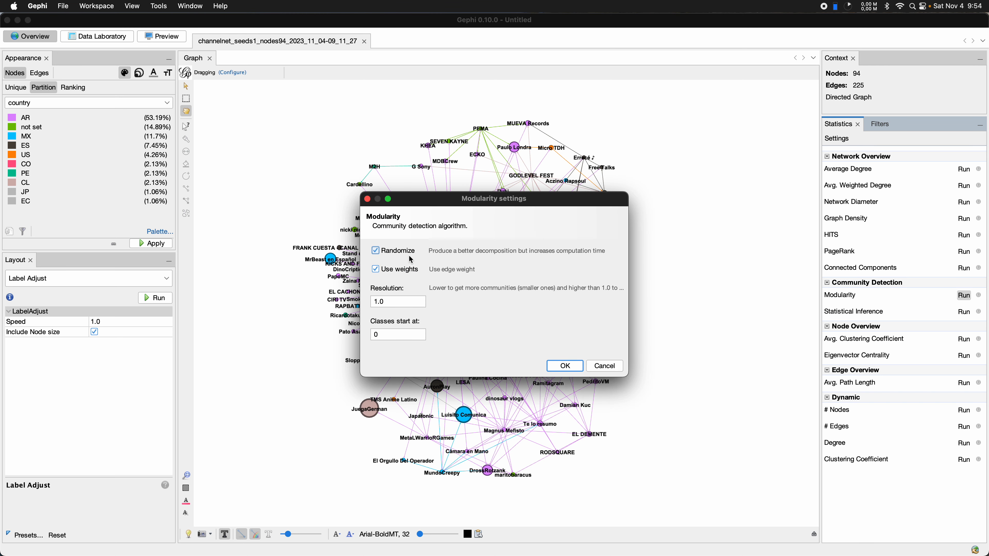
{"action": "left_click", "coordinate": [560, 367]}
{"action": "left_click", "coordinate": [560, 366]}
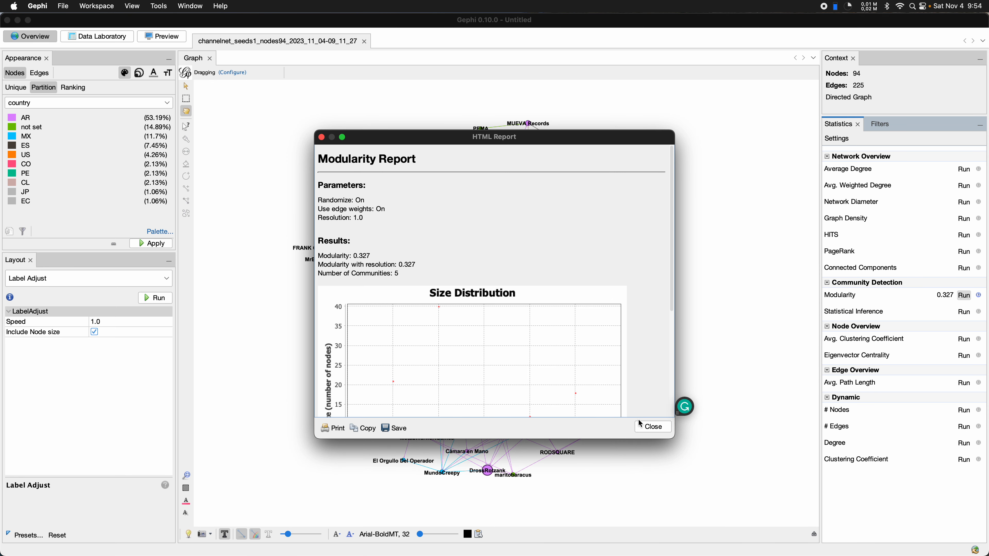
{"action": "scroll", "coordinate": [598, 299], "scroll_direction": "down", "scroll_amount": 1}
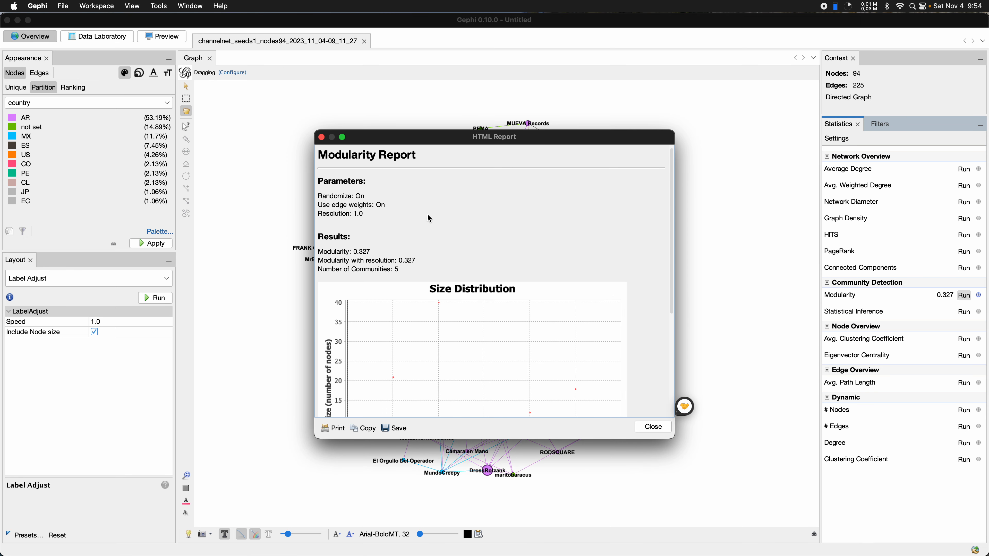
{"action": "scroll", "coordinate": [454, 218], "scroll_direction": "down", "scroll_amount": 5}
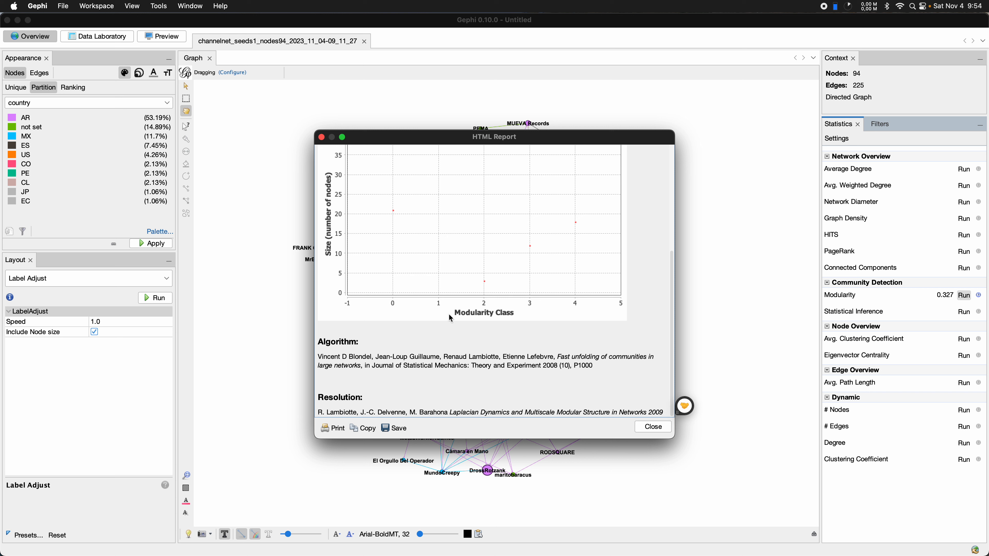
{"action": "left_click_drag", "start_coordinate": [322, 356], "coordinate": [608, 375]}
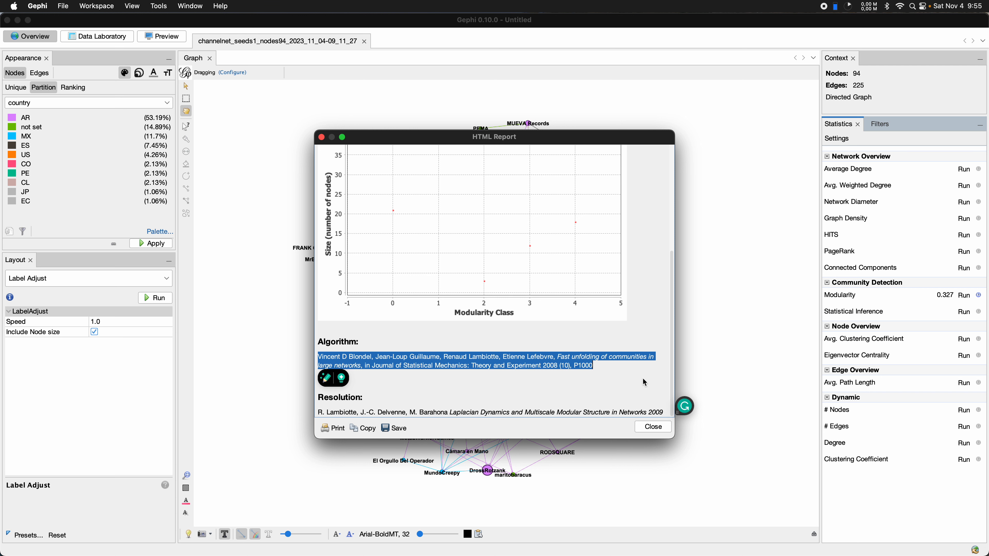
{"action": "left_click", "coordinate": [653, 427]}
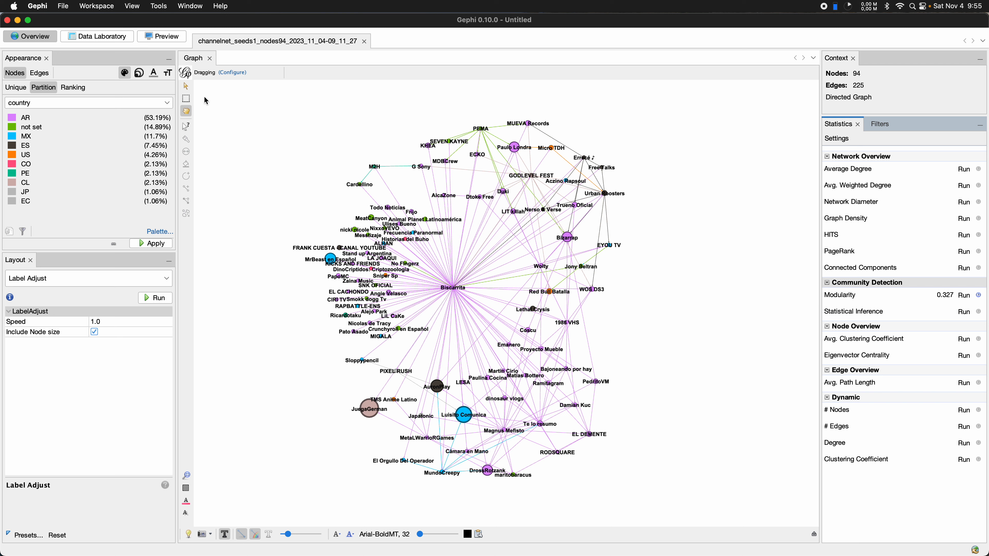
Step: Color the nodes by the Modularity Class partition instead of country
{"action": "left_click", "coordinate": [69, 88]}
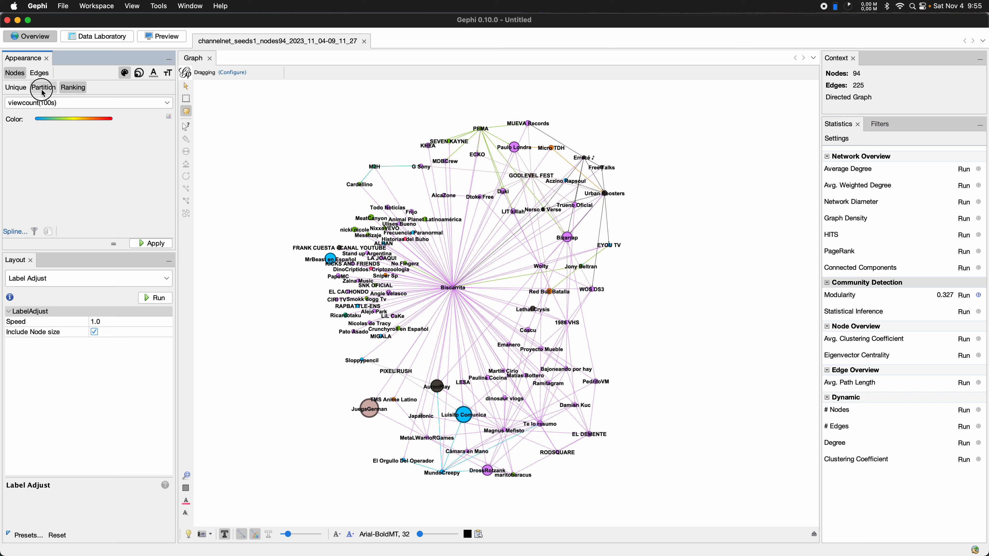
{"action": "left_click", "coordinate": [43, 91]}
{"action": "left_click", "coordinate": [64, 104]}
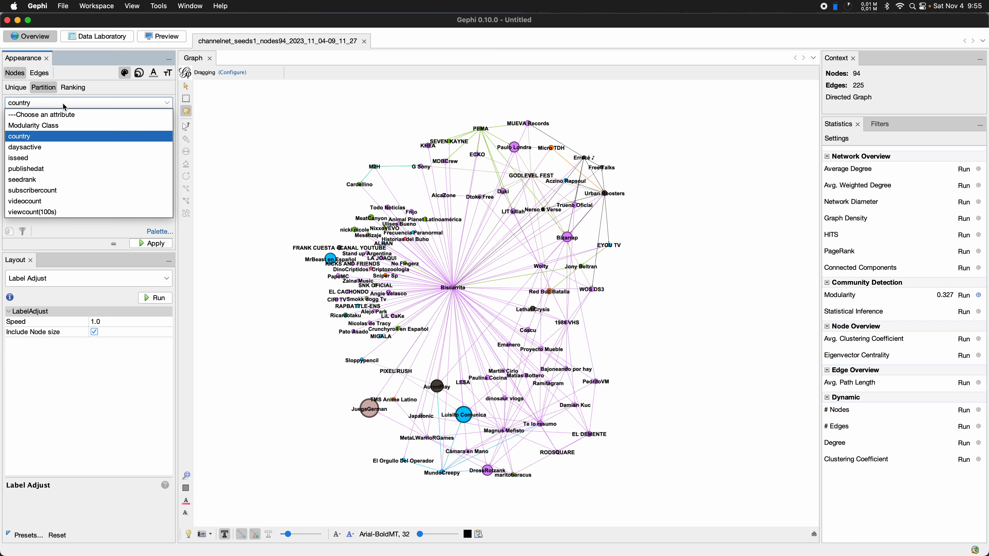
{"action": "left_click", "coordinate": [60, 125]}
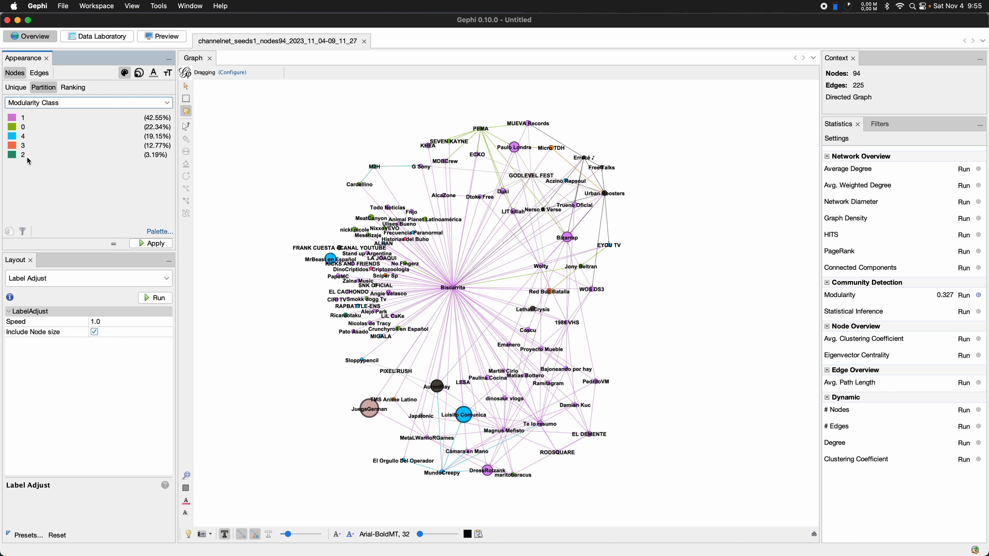
{"action": "left_click", "coordinate": [155, 243]}
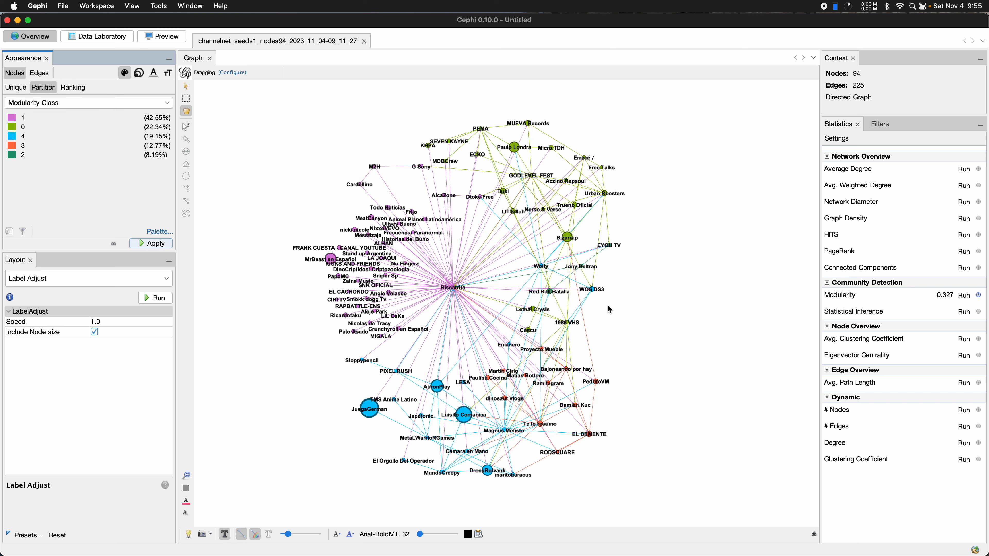
Step: Hide the node labels in the graph and look over the colored communities
{"action": "scroll", "coordinate": [607, 309], "scroll_direction": "up", "scroll_amount": 1}
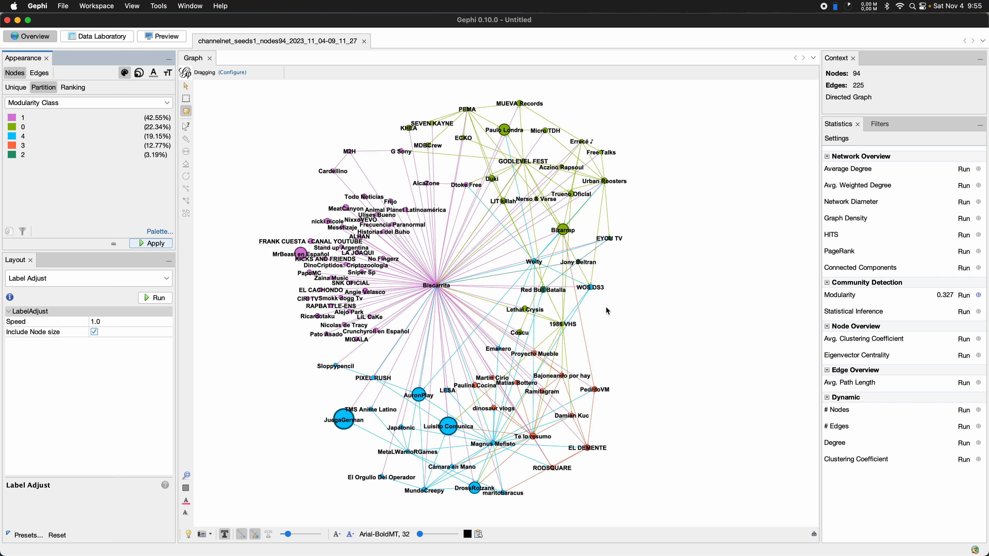
{"action": "left_click", "coordinate": [224, 534]}
{"action": "scroll", "coordinate": [653, 304], "scroll_direction": "down", "scroll_amount": 2}
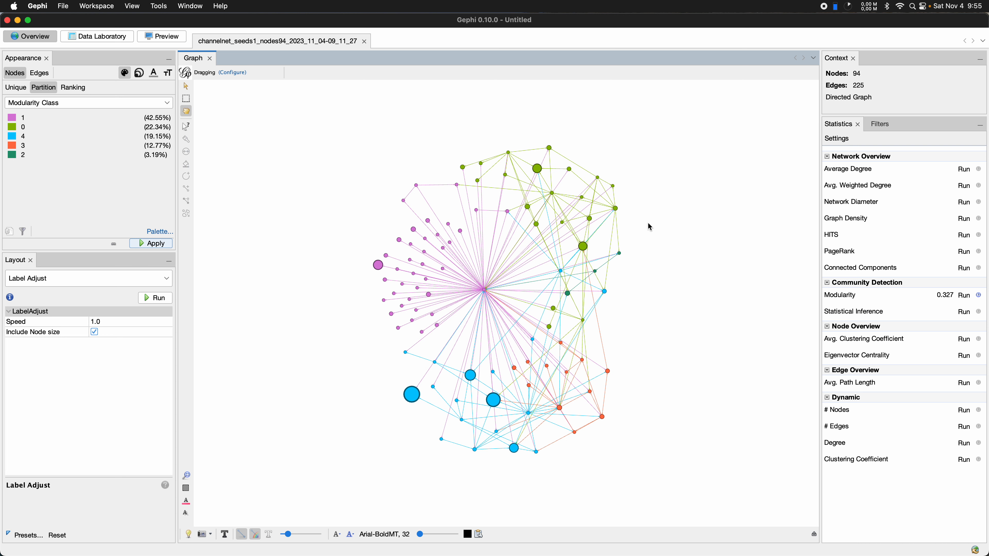
{"action": "scroll", "coordinate": [648, 223], "scroll_direction": "up", "scroll_amount": 1}
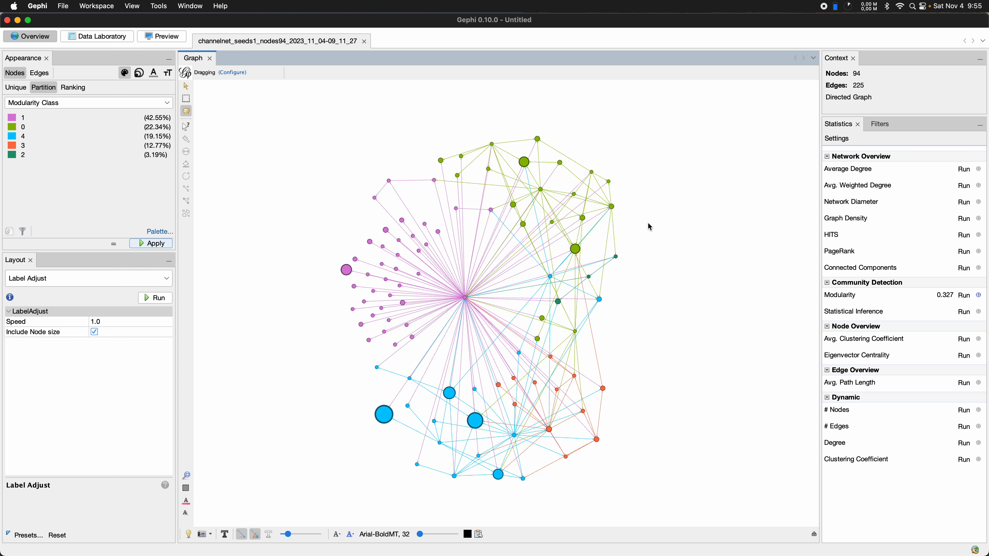
{"action": "scroll", "coordinate": [648, 223], "scroll_direction": "up", "scroll_amount": 1}
{"action": "scroll", "coordinate": [648, 223], "scroll_direction": "down", "scroll_amount": 2}
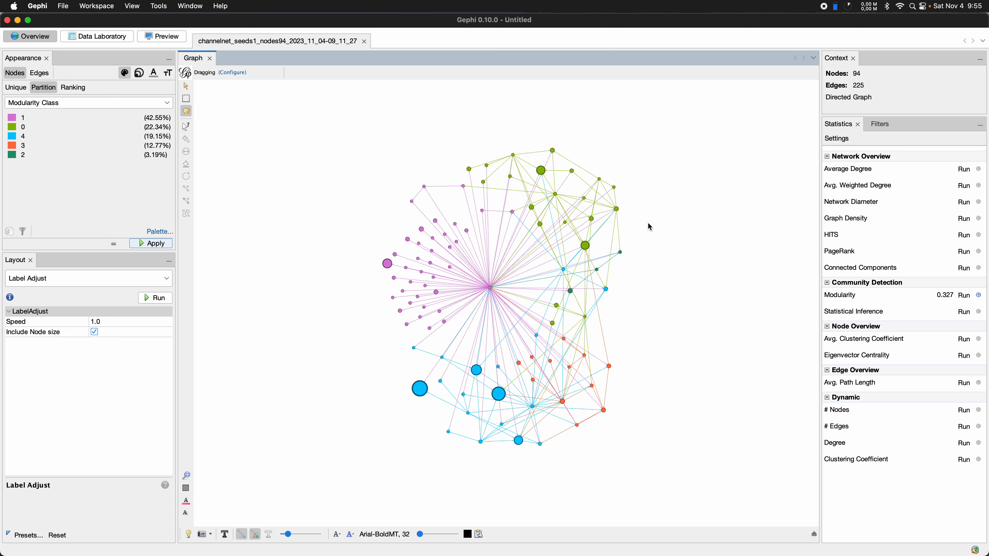
{"action": "scroll", "coordinate": [648, 227], "scroll_direction": "up", "scroll_amount": 1}
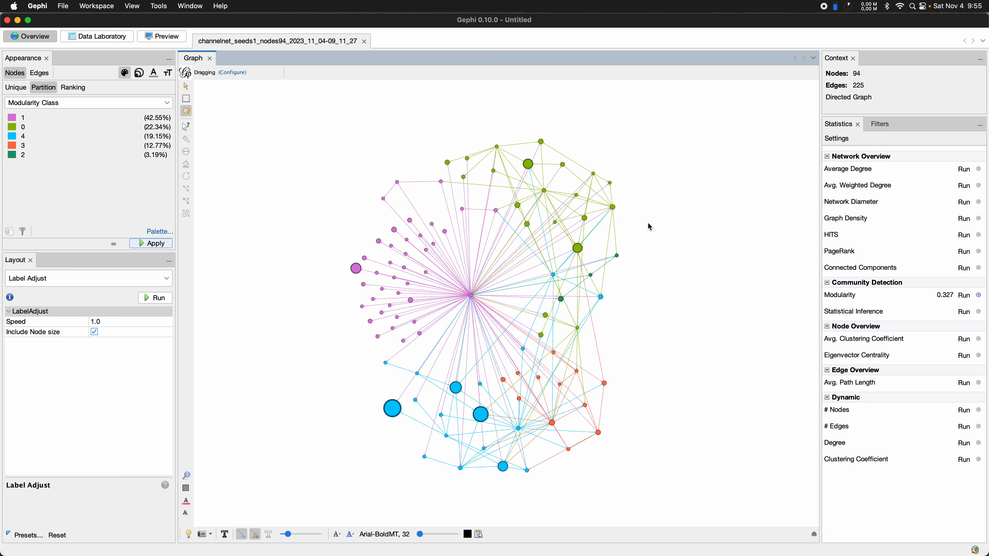